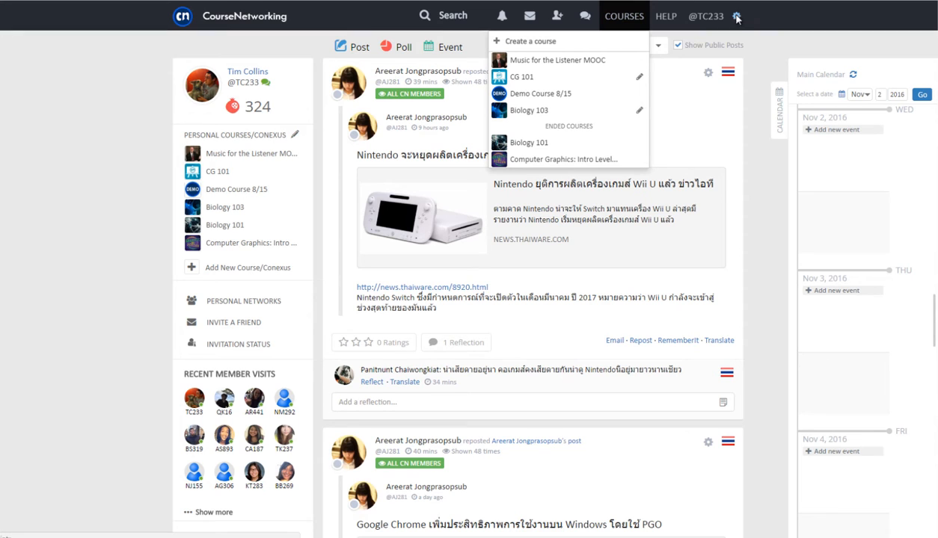
Start a new course named 'Tech 101' from the account gear menu
{"action": "left_click", "coordinate": [736, 16]}
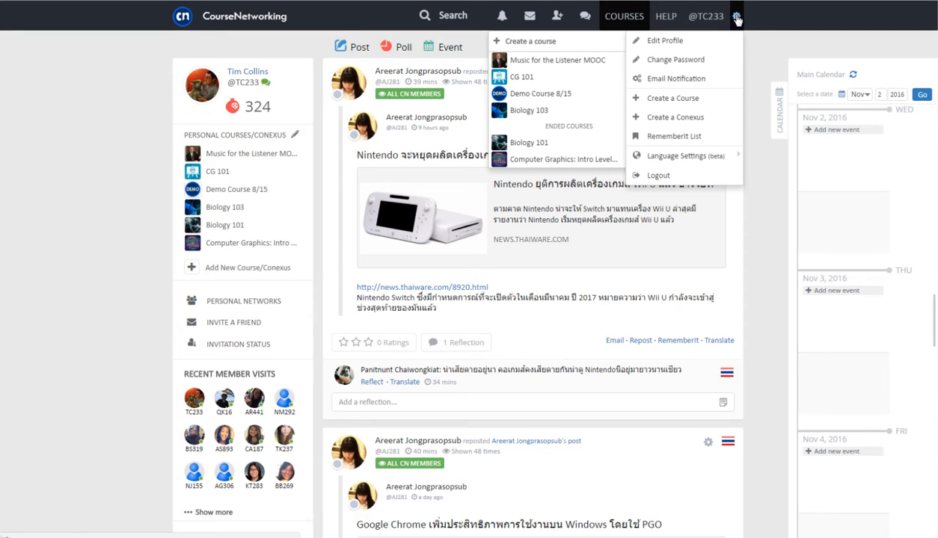
{"action": "left_click", "coordinate": [673, 98]}
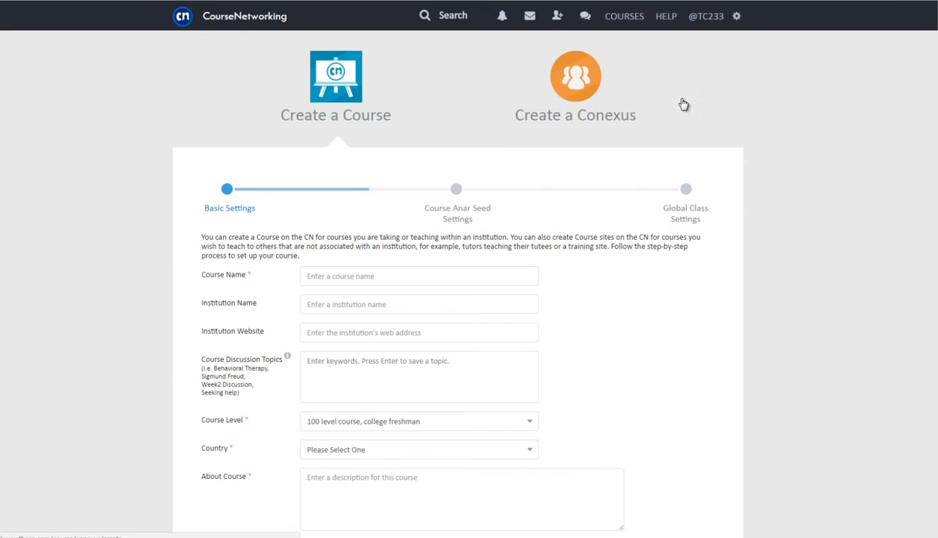
{"action": "left_click", "coordinate": [509, 275]}
{"action": "type", "text": "Tech 101"}
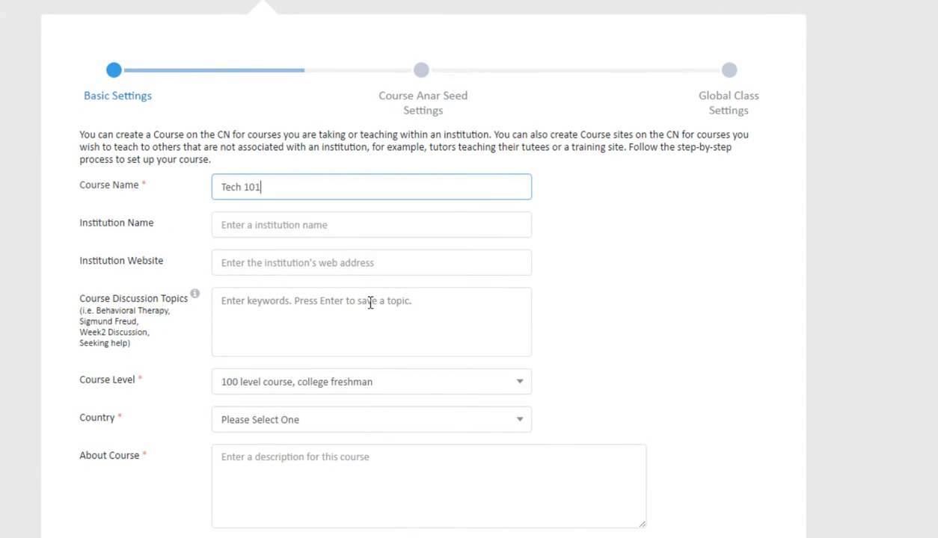
Add discussion topics technology, computer graphics, animation and computer information
{"action": "left_click", "coordinate": [370, 302]}
{"action": "type", "text": "technology"}
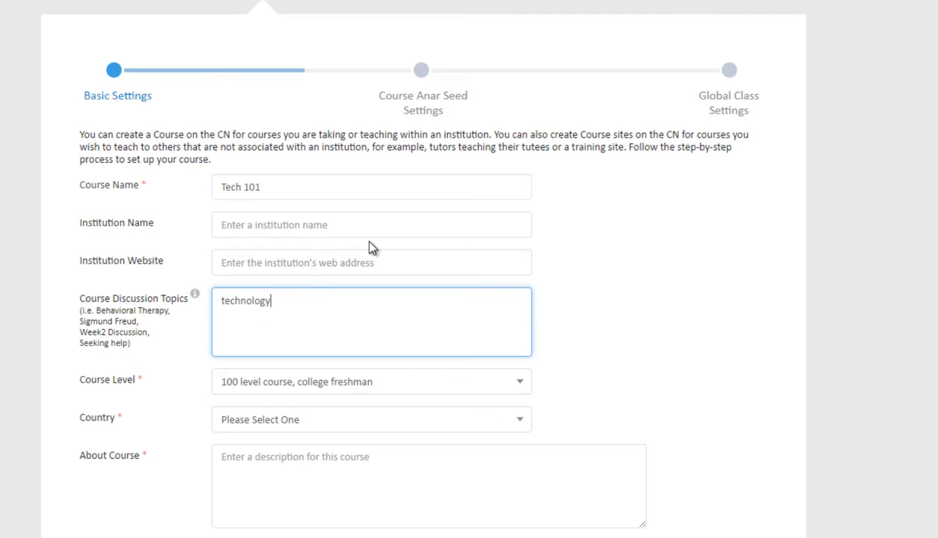
{"action": "key", "text": "Return"}
{"action": "type", "text": "com"}
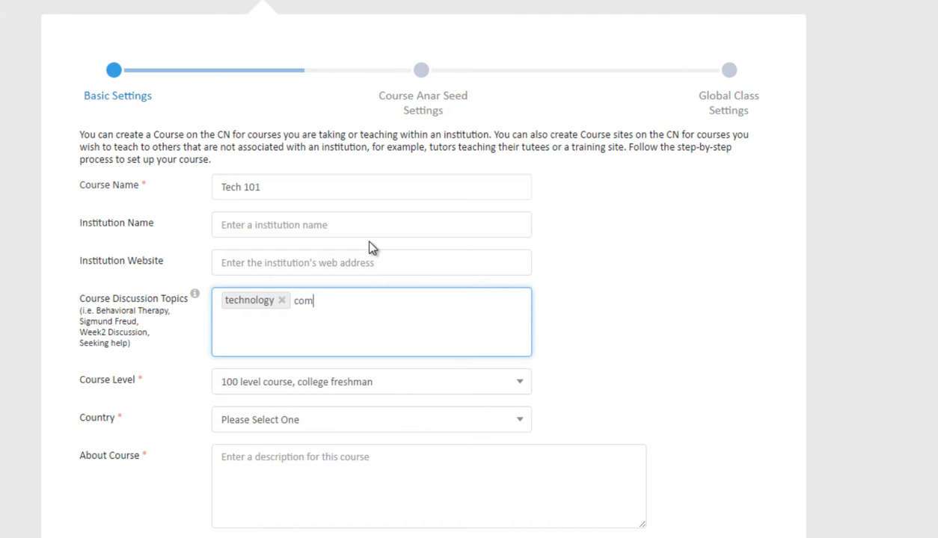
{"action": "type", "text": "puter graphics"}
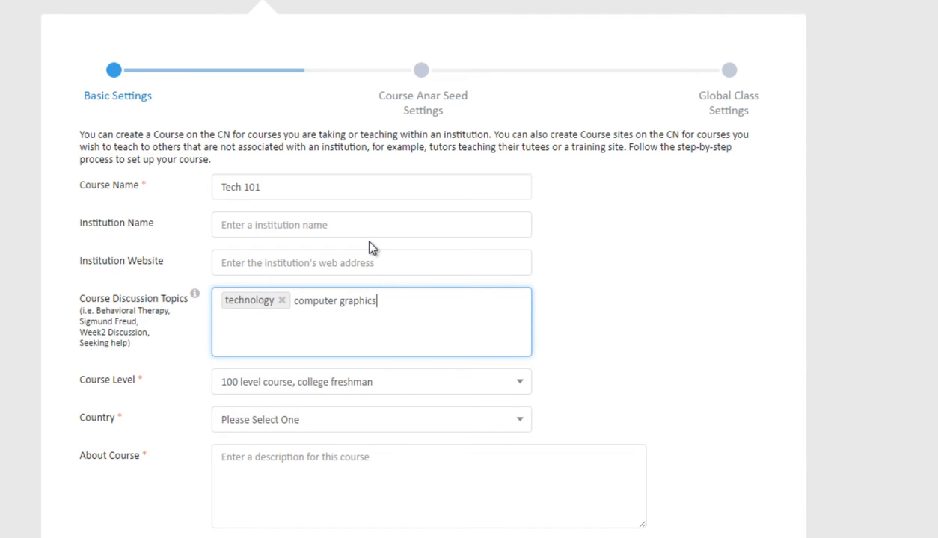
{"action": "key", "text": "Return"}
{"action": "type", "text": "animation"}
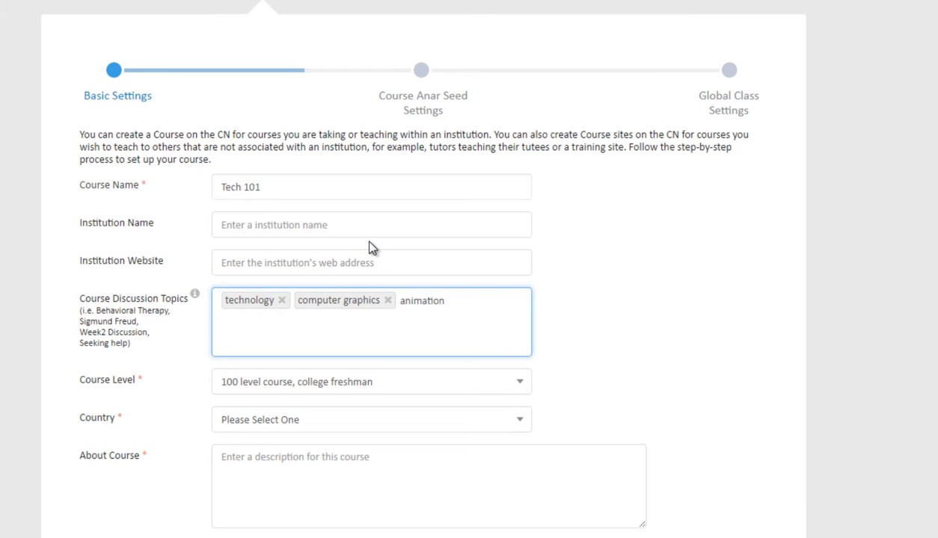
{"action": "key", "text": "Return"}
{"action": "type", "text": "computer information"}
{"action": "key", "text": "Return"}
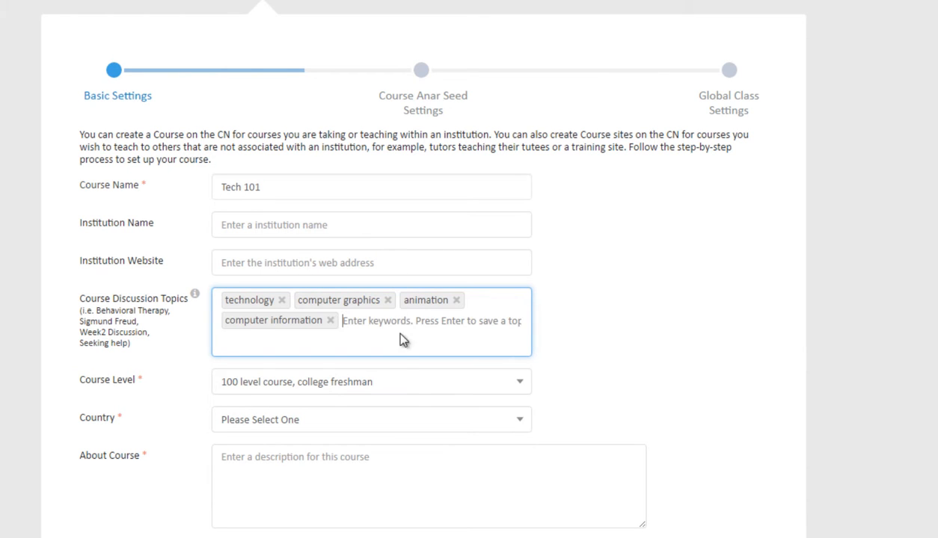
Leave the course level at its existing value
{"action": "left_click", "coordinate": [411, 383]}
{"action": "left_click", "coordinate": [408, 416]}
{"action": "left_click", "coordinate": [408, 420]}
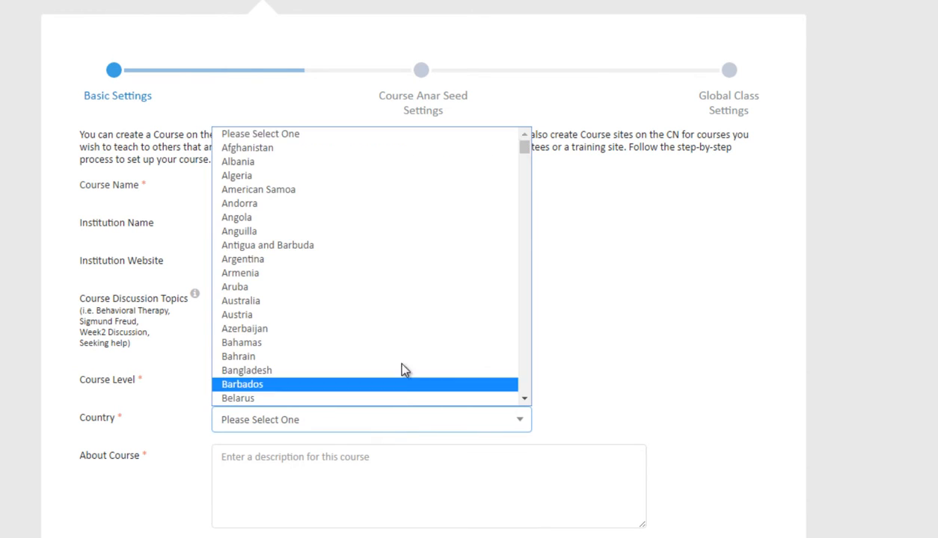
Set country to United States and describe the course as showing students the basics of technology
{"action": "scroll", "coordinate": [404, 360], "scroll_direction": "down", "scroll_amount": 20}
{"action": "left_click", "coordinate": [319, 229]}
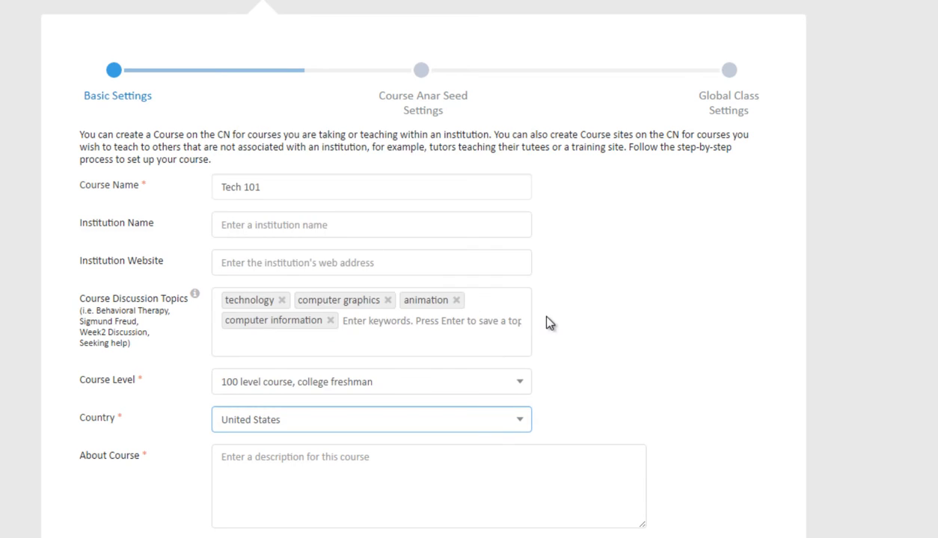
{"action": "scroll", "coordinate": [547, 319], "scroll_direction": "down", "scroll_amount": 3}
{"action": "left_click", "coordinate": [432, 310]}
{"action": "type", "text": "This course will show students the basics of technology."}
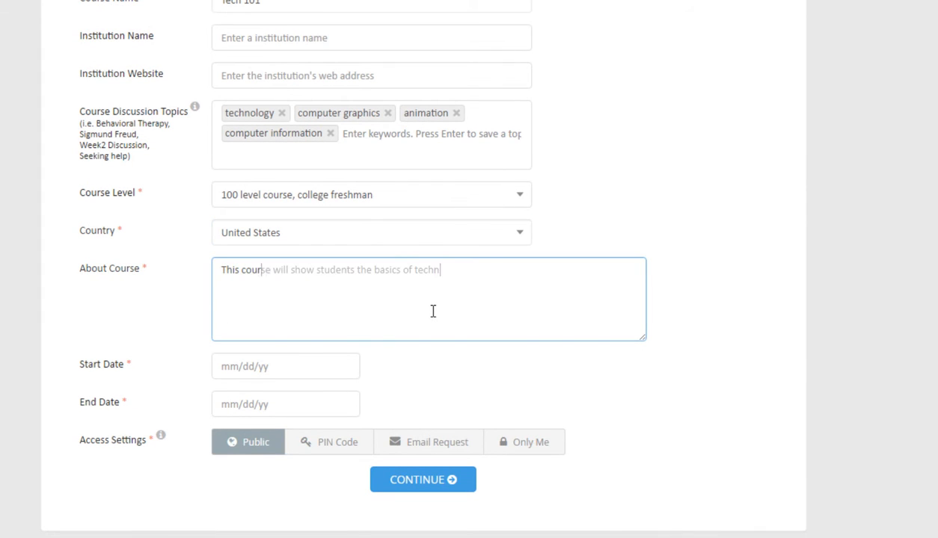
Set the course dates to run from 11/02/2016 to 12/08/2016
{"action": "left_click", "coordinate": [326, 371]}
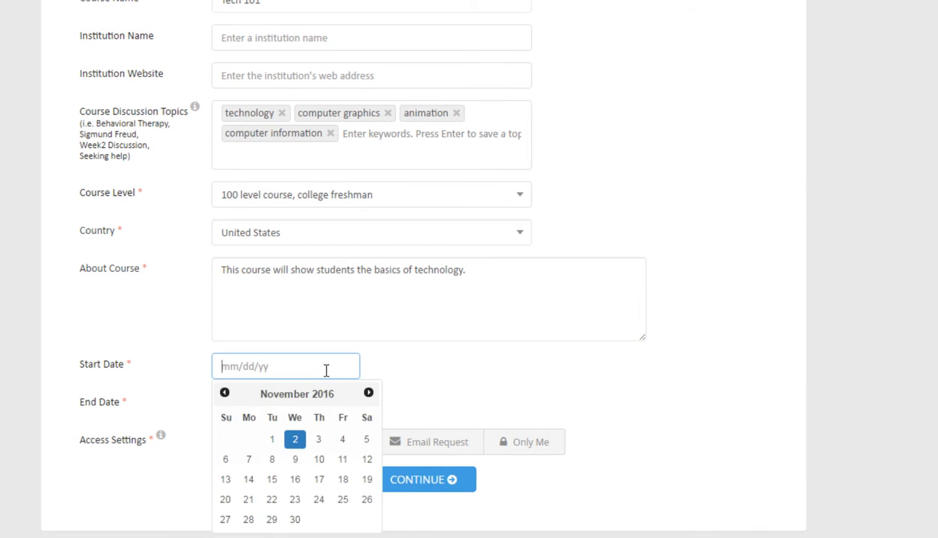
{"action": "left_click", "coordinate": [295, 440]}
{"action": "left_click", "coordinate": [280, 408]}
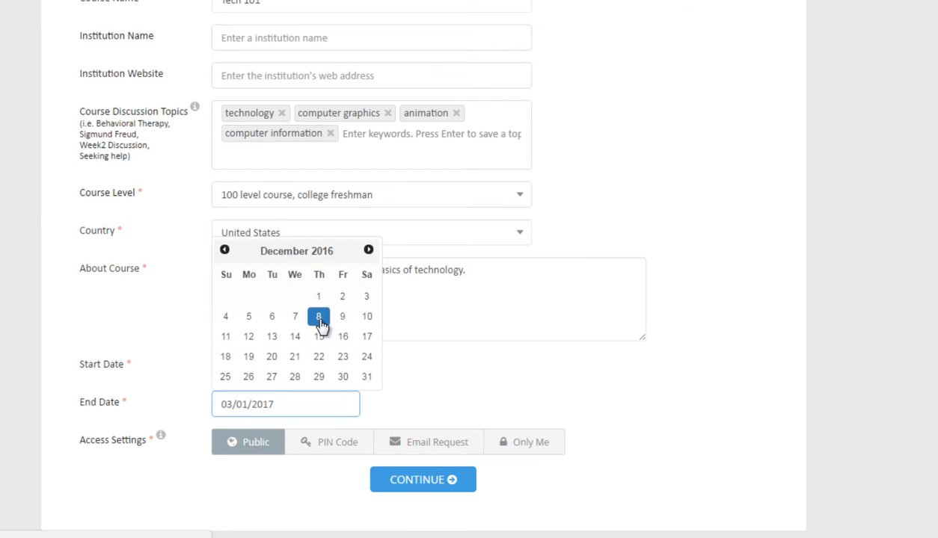
{"action": "left_click", "coordinate": [320, 321]}
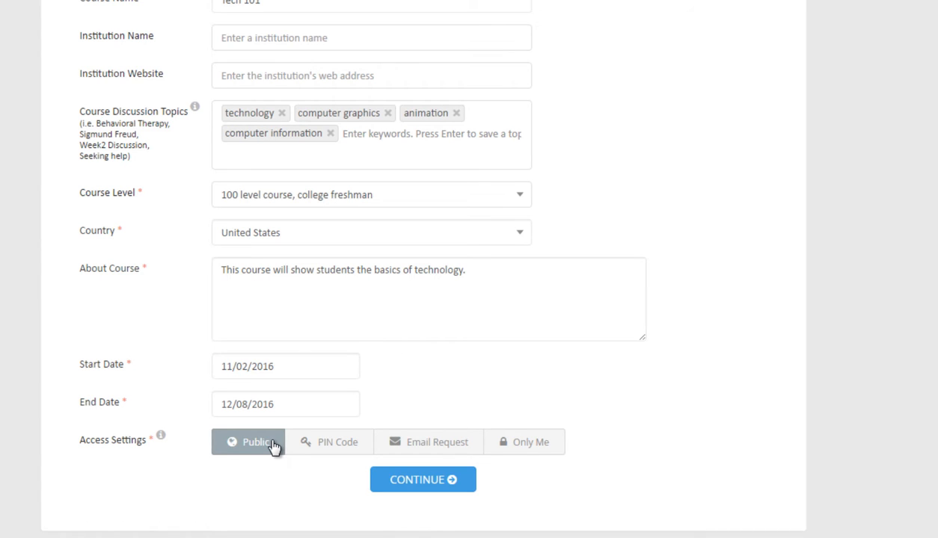
Choose PIN Code access with a four-digit PIN and continue to Anar seed settings
{"action": "left_click", "coordinate": [332, 447]}
{"action": "left_click", "coordinate": [332, 475]}
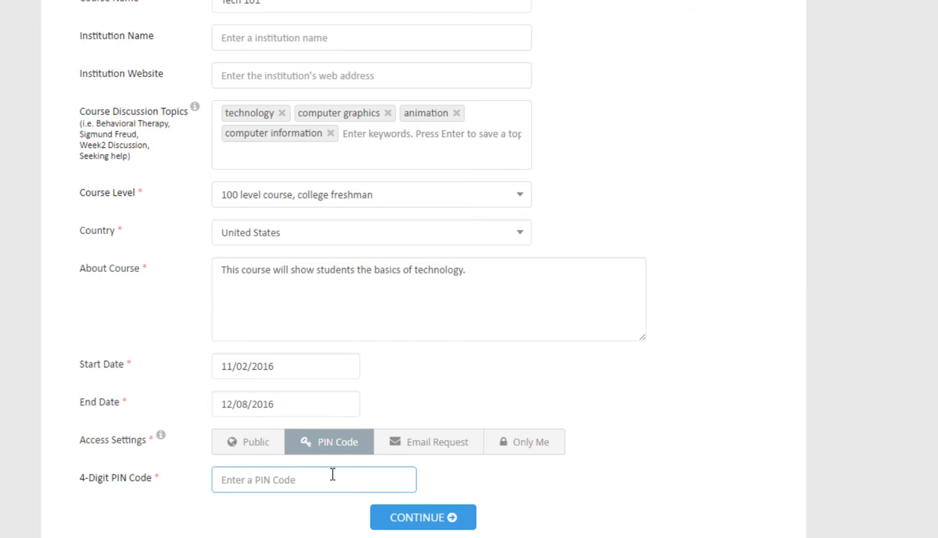
{"action": "left_click", "coordinate": [443, 446]}
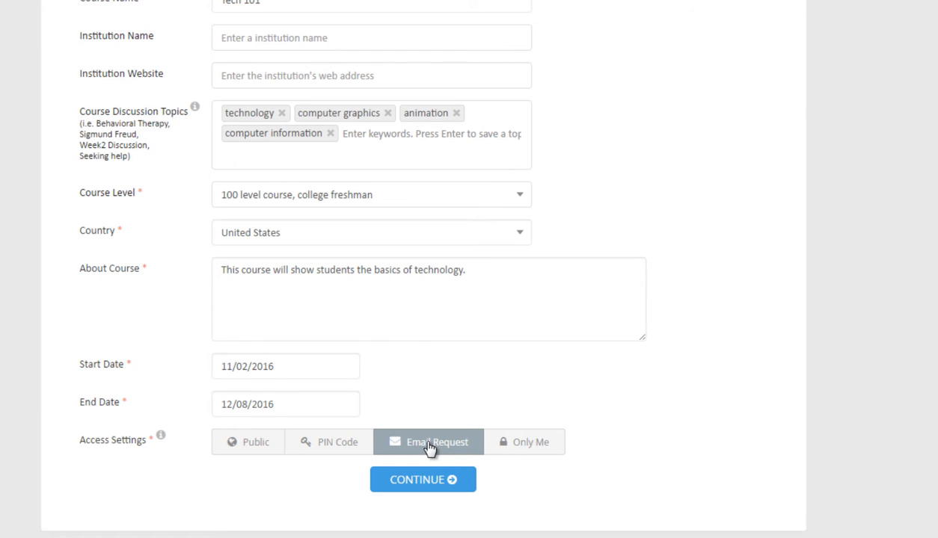
{"action": "left_click", "coordinate": [540, 444]}
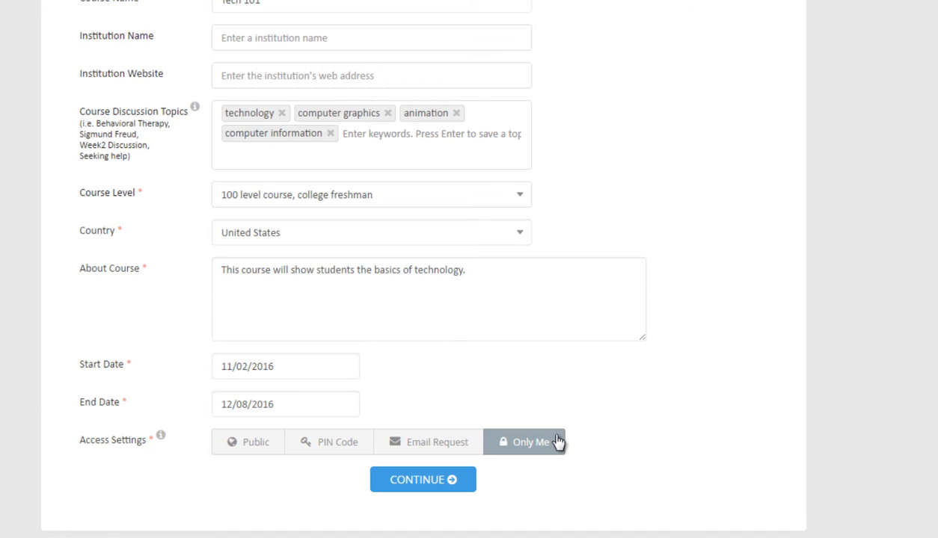
{"action": "left_click", "coordinate": [352, 444]}
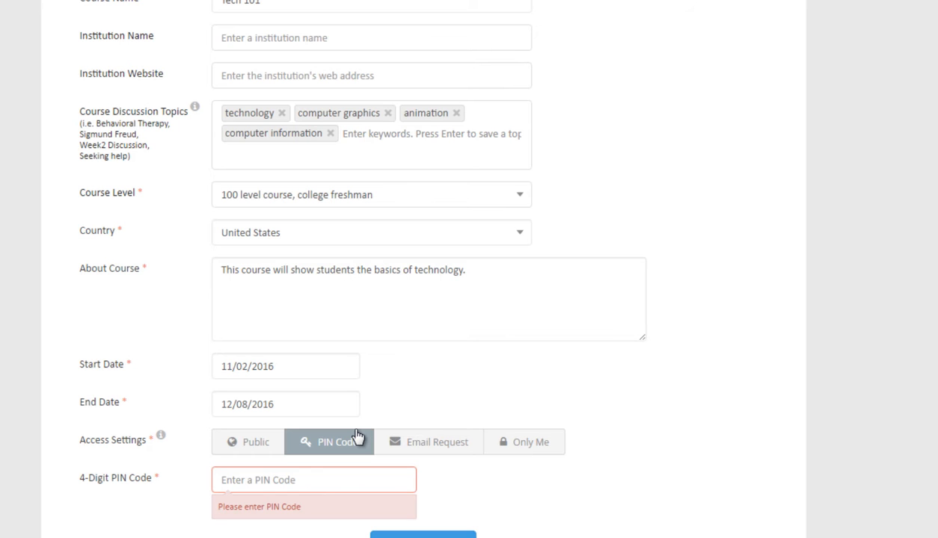
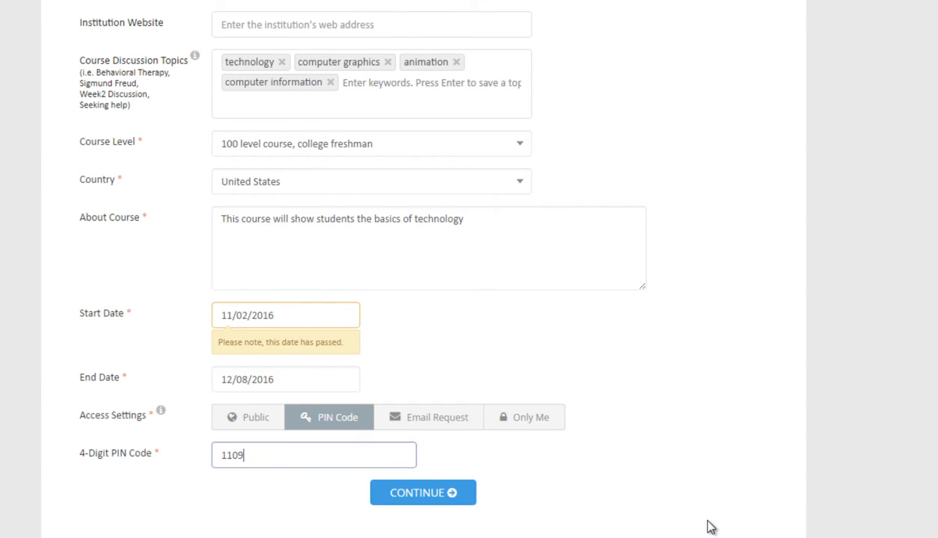
{"action": "left_click", "coordinate": [421, 499]}
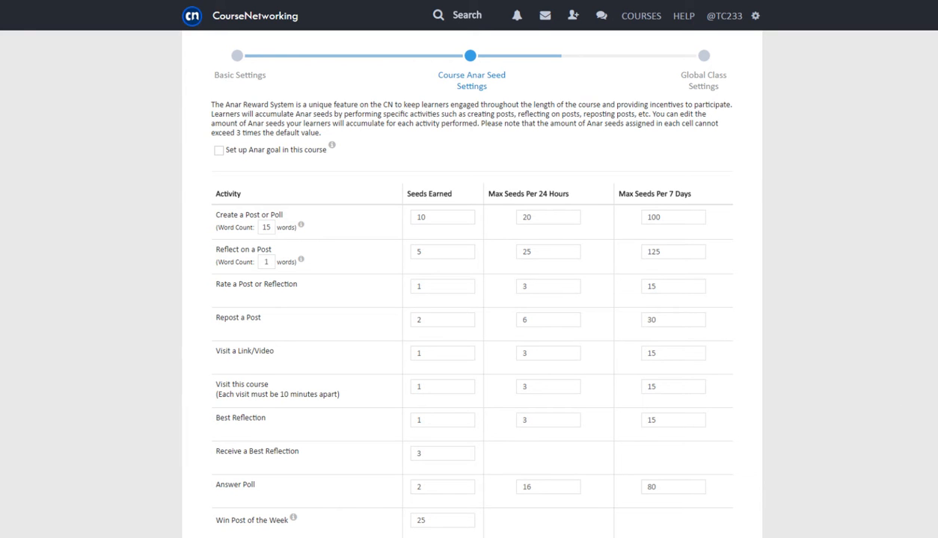
Change the Create a Post or Poll word count from 15 to 20
{"action": "scroll", "coordinate": [870, 441], "scroll_direction": "down", "scroll_amount": 1}
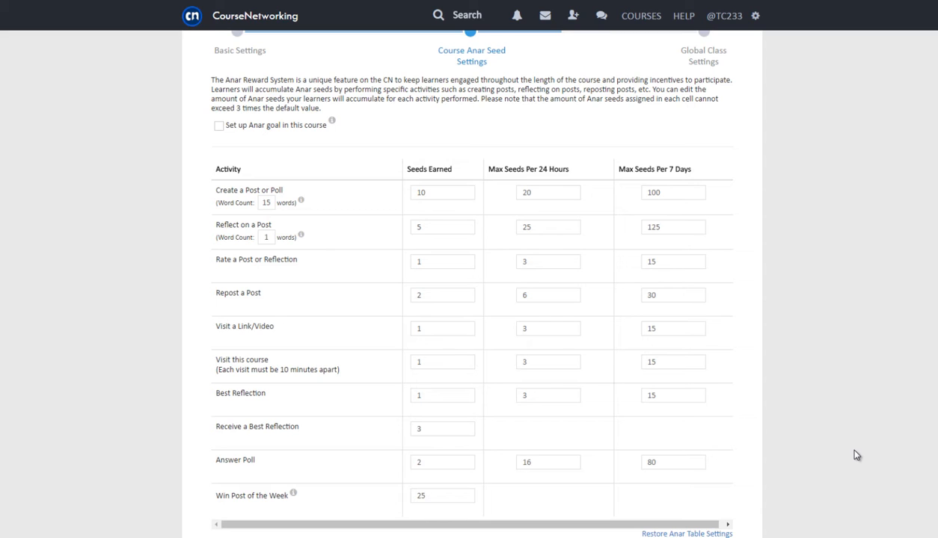
{"action": "double_click", "coordinate": [264, 198]}
{"action": "type", "text": "20"}
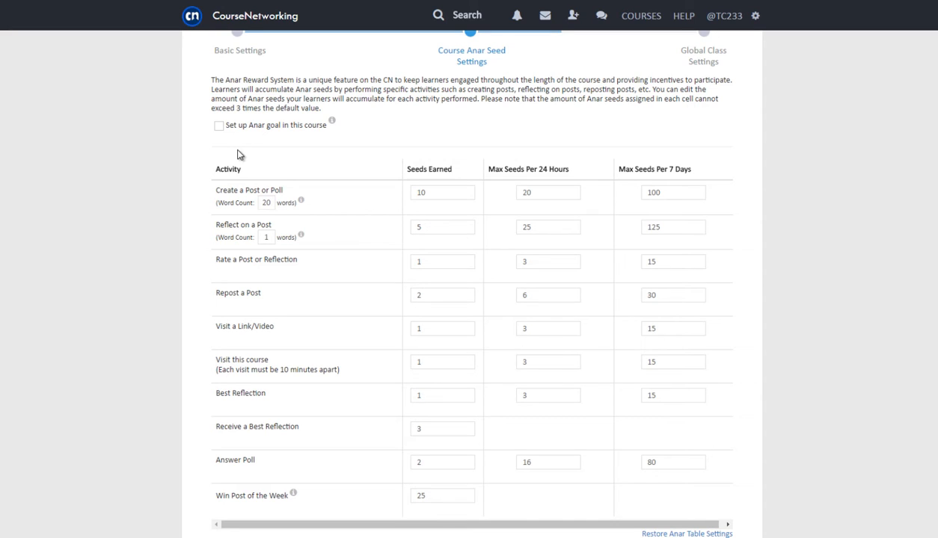
Enable an Anar goal of 400 seeds running from November 3 to December 8, 2016
{"action": "left_click", "coordinate": [219, 128]}
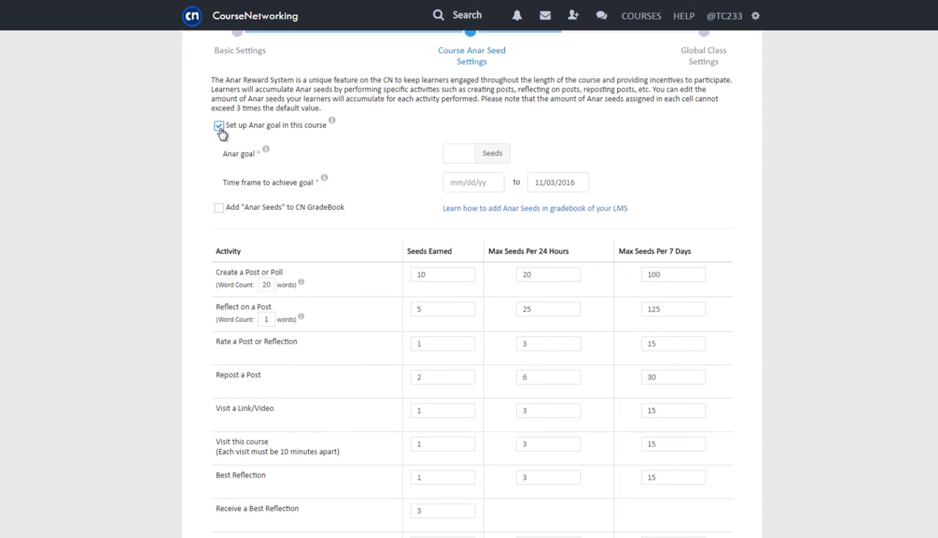
{"action": "left_click", "coordinate": [461, 152]}
{"action": "type", "text": "400"}
{"action": "double_click", "coordinate": [461, 153]}
{"action": "left_click", "coordinate": [459, 182]}
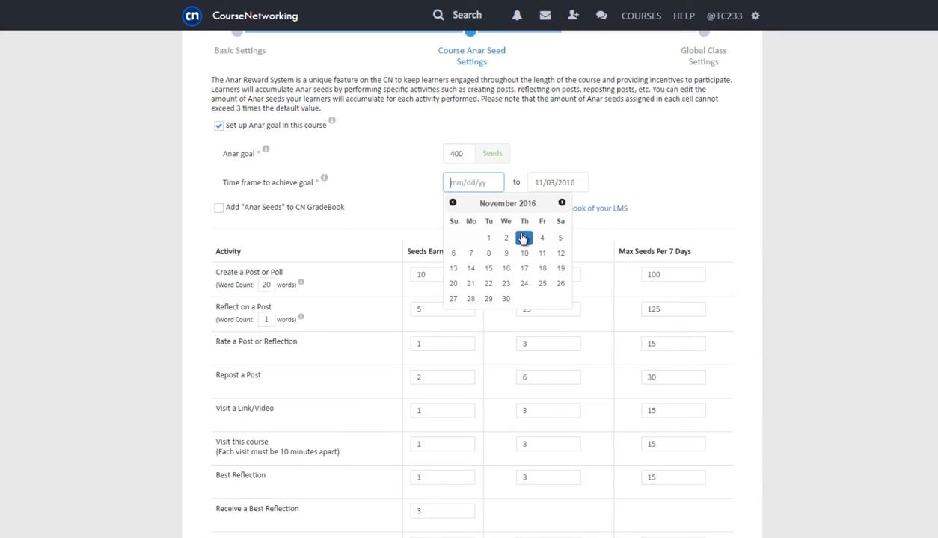
{"action": "left_click", "coordinate": [522, 237]}
{"action": "double_click", "coordinate": [549, 182]}
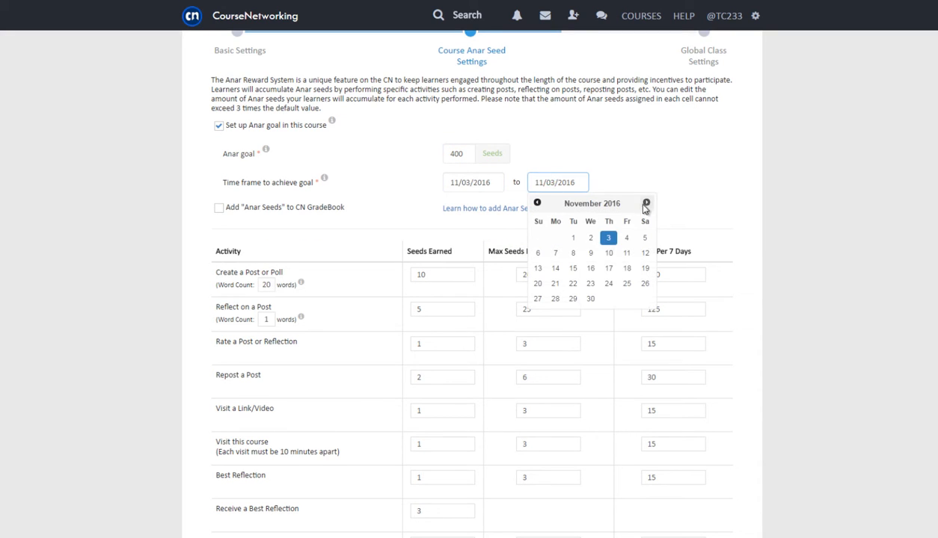
{"action": "left_click", "coordinate": [645, 201]}
{"action": "left_click", "coordinate": [609, 253]}
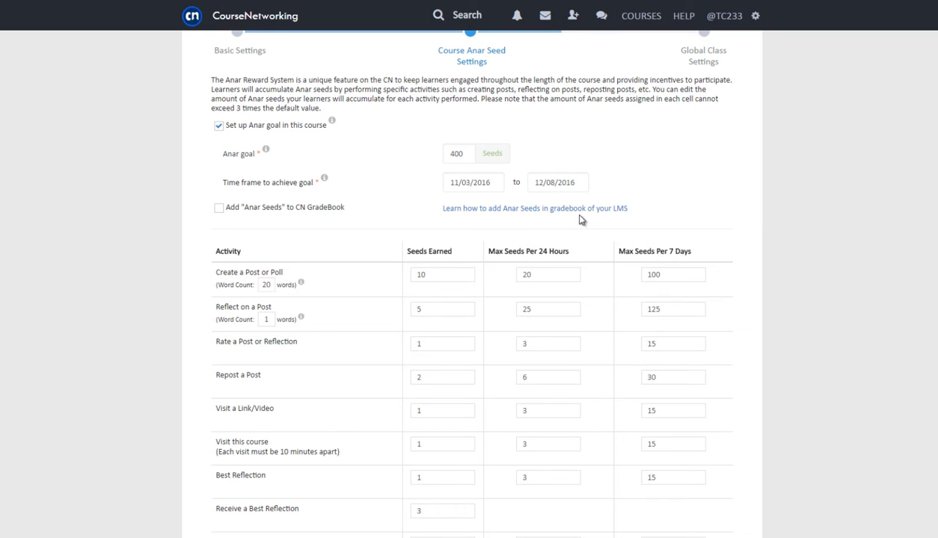
Add Anar seeds to the gradebook worth 15 points and continue
{"action": "left_click", "coordinate": [218, 208]}
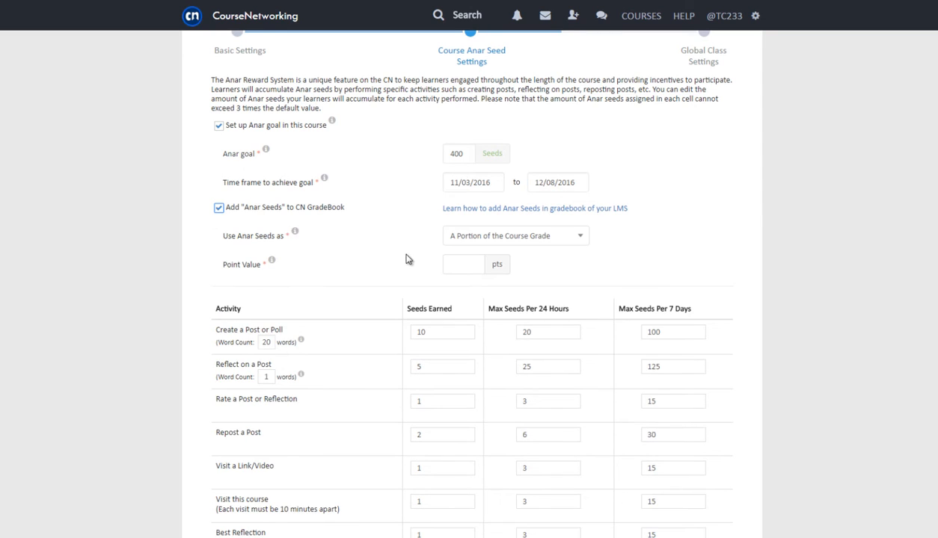
{"action": "left_click", "coordinate": [457, 264]}
{"action": "type", "text": "15"}
{"action": "scroll", "coordinate": [576, 272], "scroll_direction": "down", "scroll_amount": 5}
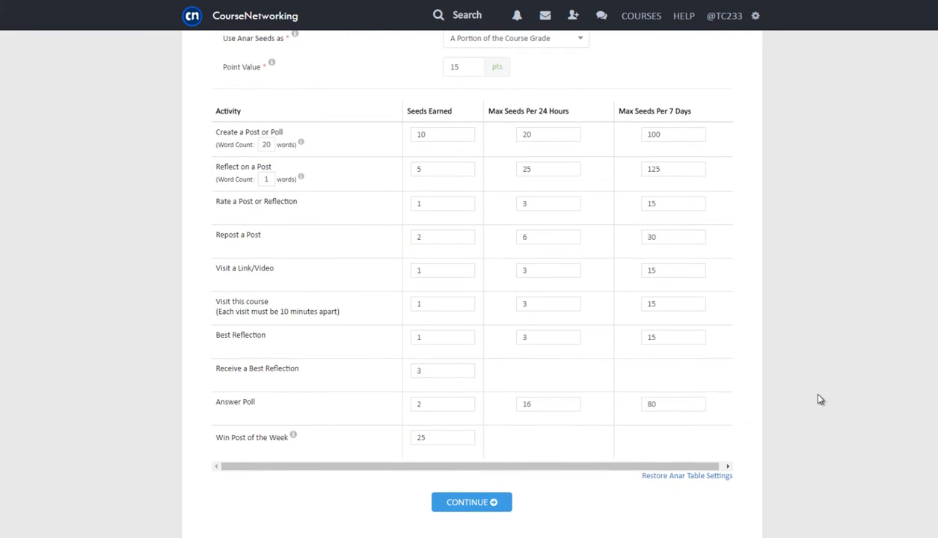
{"action": "left_click", "coordinate": [471, 506]}
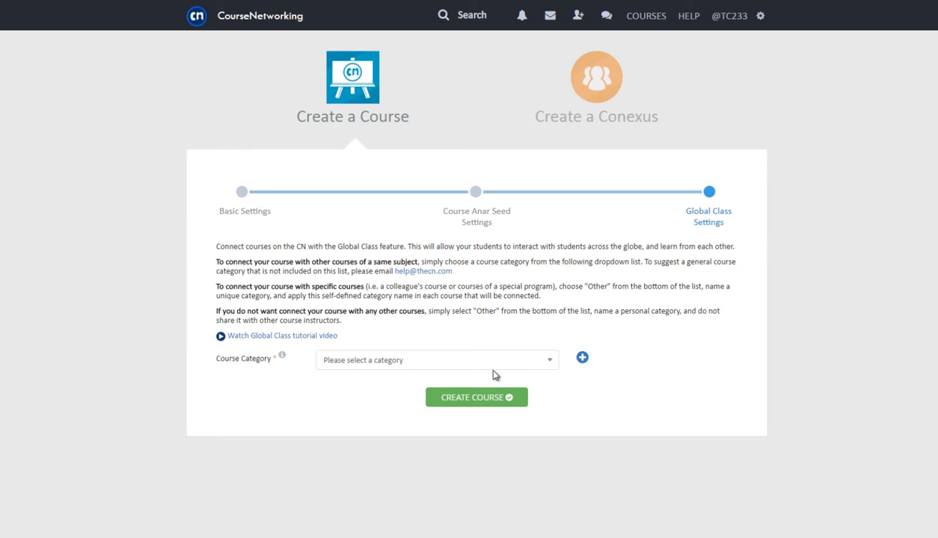
Pick Graphic Design as the course category and create Tech 101
{"action": "left_click", "coordinate": [513, 361]}
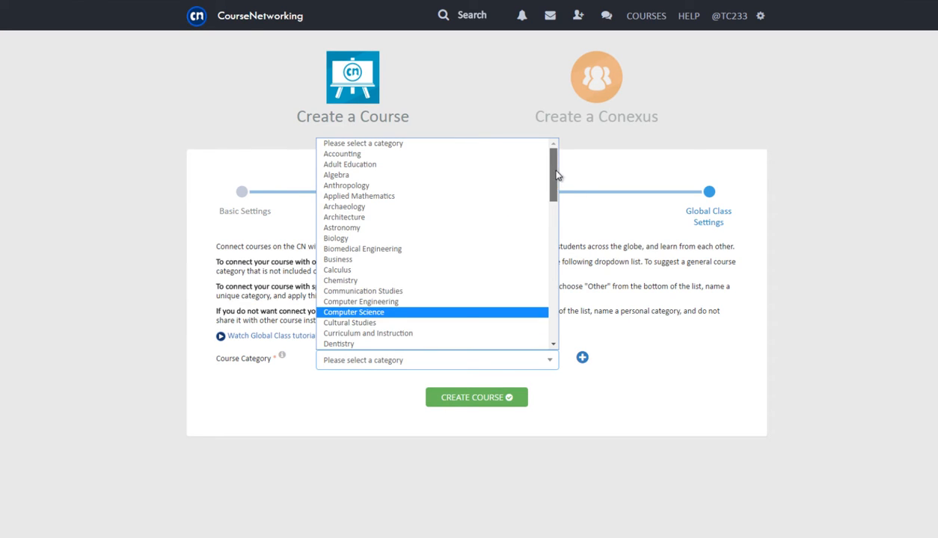
{"action": "scroll", "coordinate": [463, 254], "scroll_direction": "down", "scroll_amount": 8}
{"action": "left_click", "coordinate": [467, 267]}
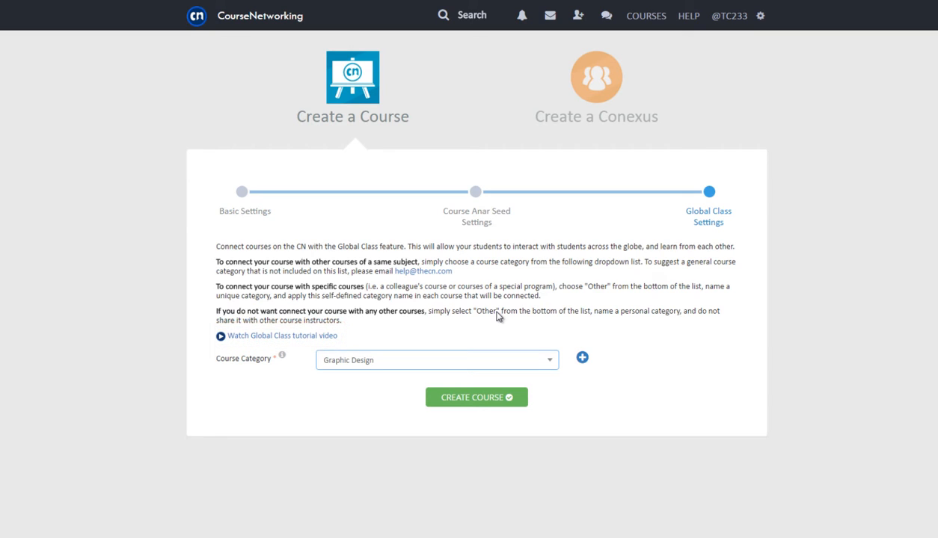
{"action": "left_click", "coordinate": [507, 400]}
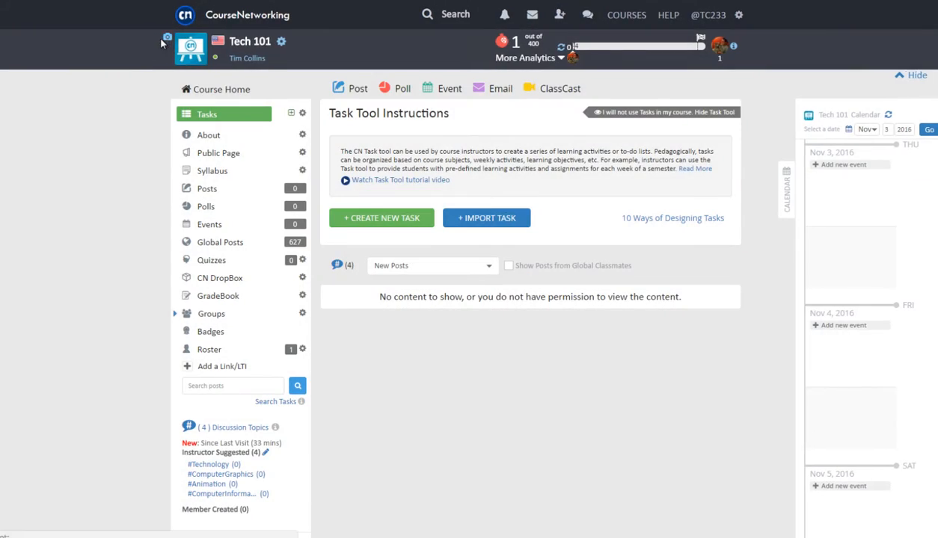
Upload a picture as Tech 101's course image using the camera icon
{"action": "left_click", "coordinate": [164, 38]}
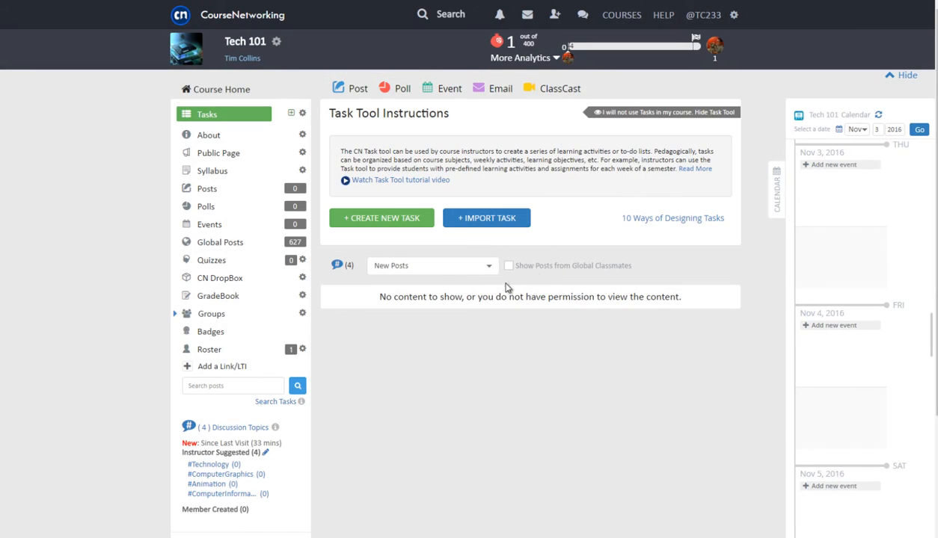
View Tech 101's settings options and About details, then open the Public Page
{"action": "left_click", "coordinate": [276, 43]}
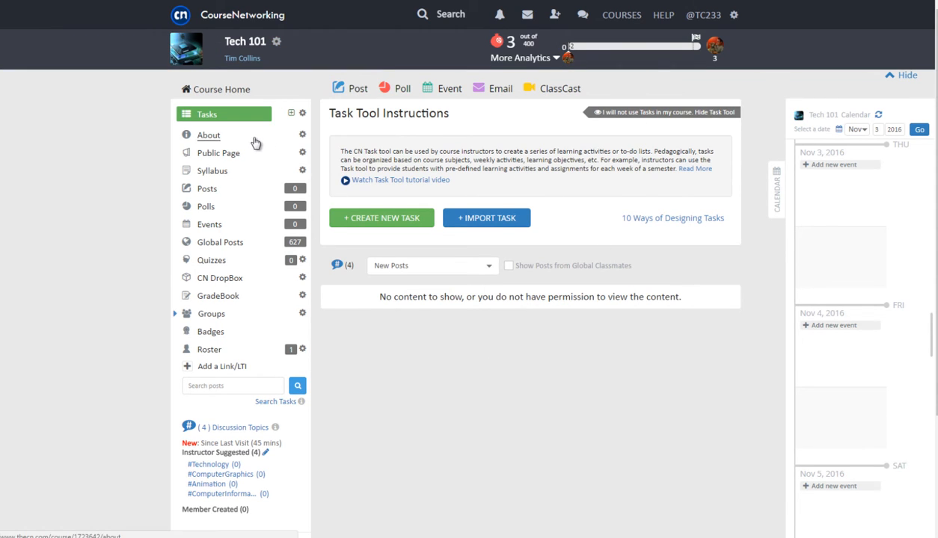
{"action": "left_click", "coordinate": [256, 142]}
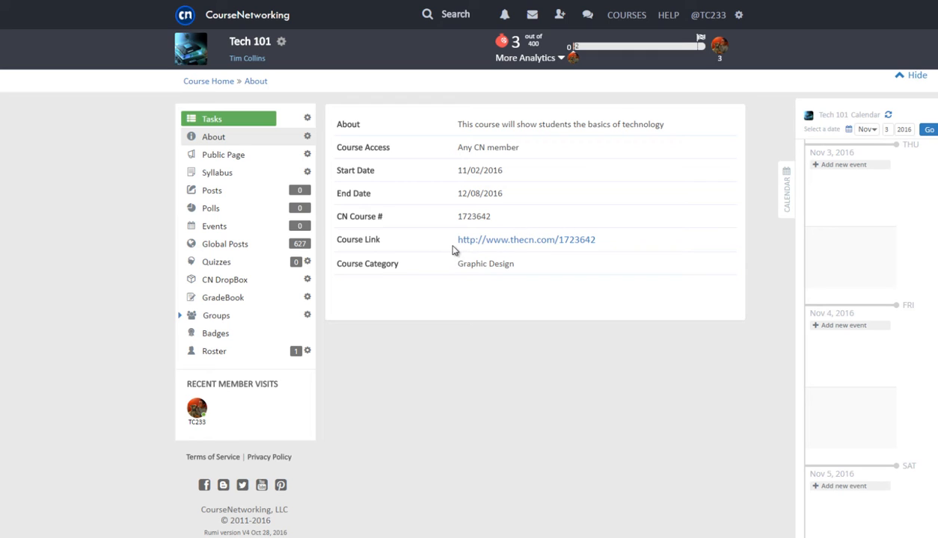
{"action": "left_click", "coordinate": [251, 154]}
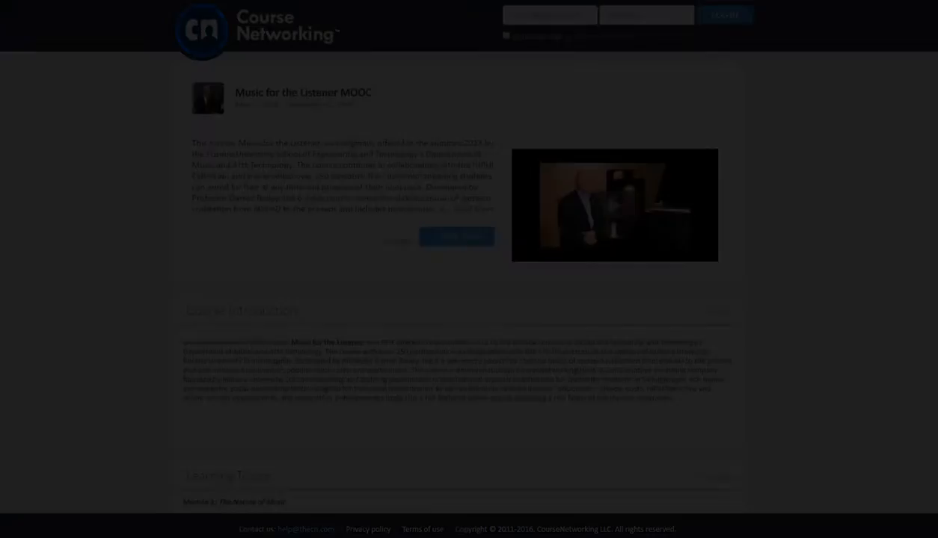
Scroll through the public page's Course Introduction, Learning Topics and Instructors sections
{"action": "scroll", "coordinate": [457, 284], "scroll_direction": "down", "scroll_amount": 5}
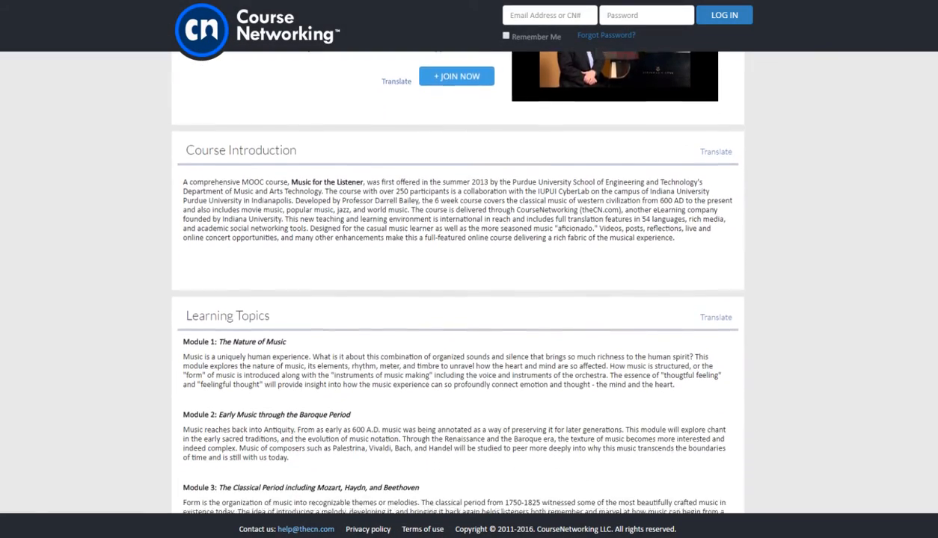
{"action": "scroll", "coordinate": [458, 284], "scroll_direction": "down", "scroll_amount": 5}
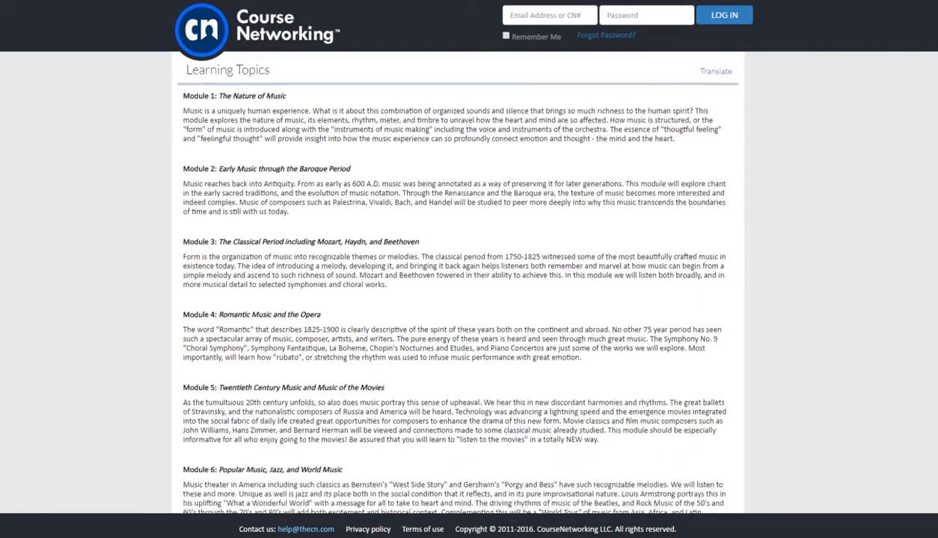
{"action": "scroll", "coordinate": [458, 284], "scroll_direction": "down", "scroll_amount": 5}
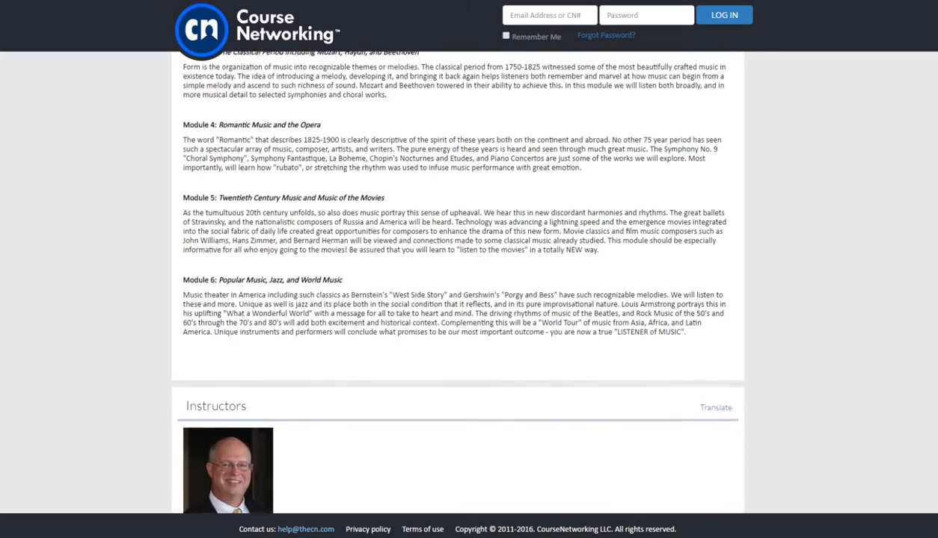
{"action": "scroll", "coordinate": [928, 306], "scroll_direction": "down", "scroll_amount": 6}
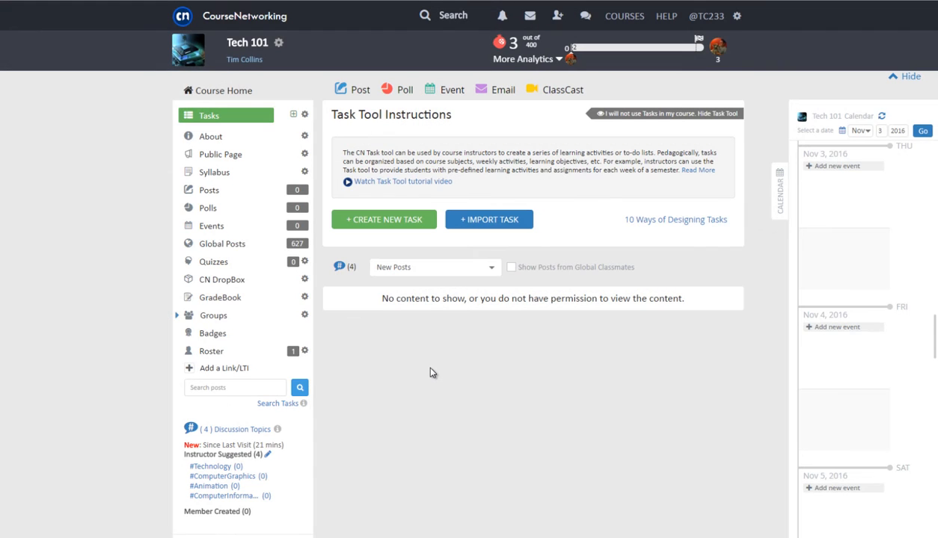
Upload Syllabus.docx to Tech 101's Syllabus section
{"action": "left_click", "coordinate": [235, 172]}
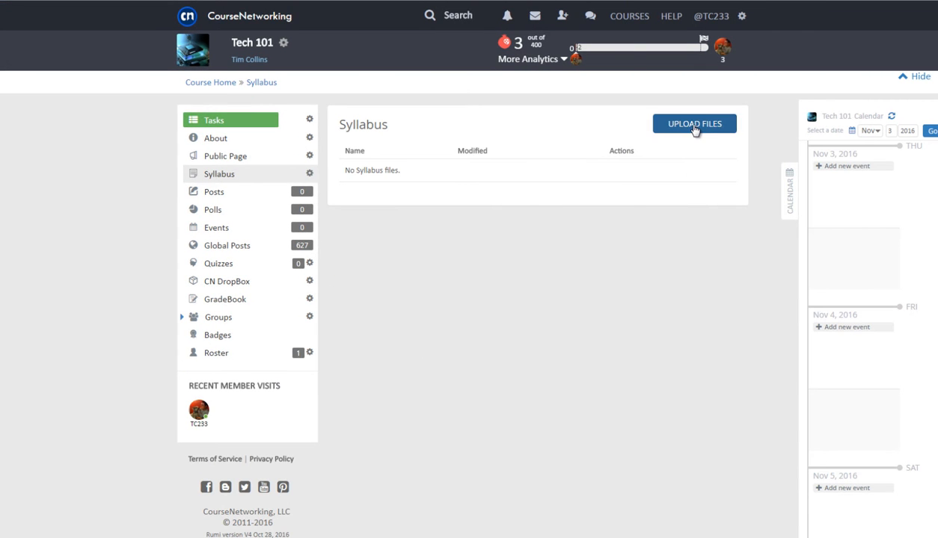
{"action": "left_click", "coordinate": [695, 126]}
{"action": "left_click", "coordinate": [509, 171]}
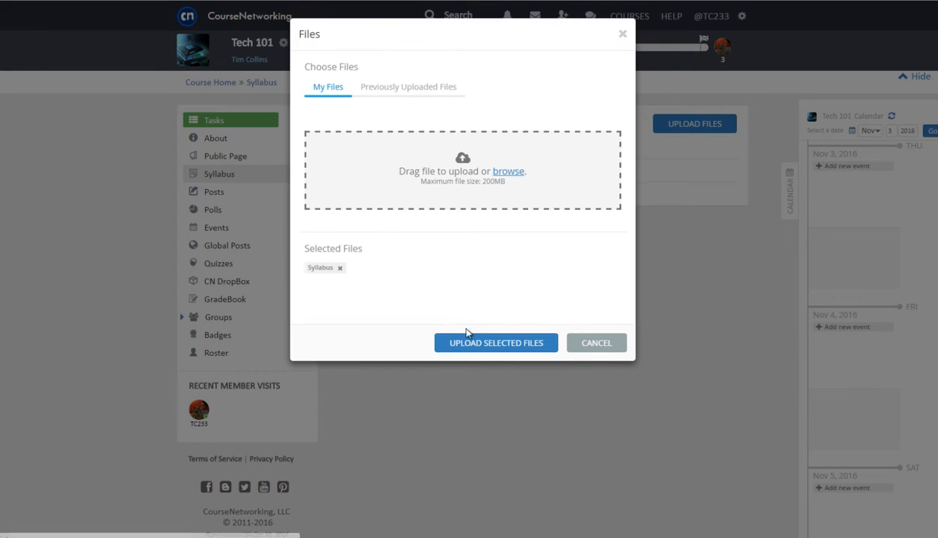
{"action": "left_click", "coordinate": [473, 343]}
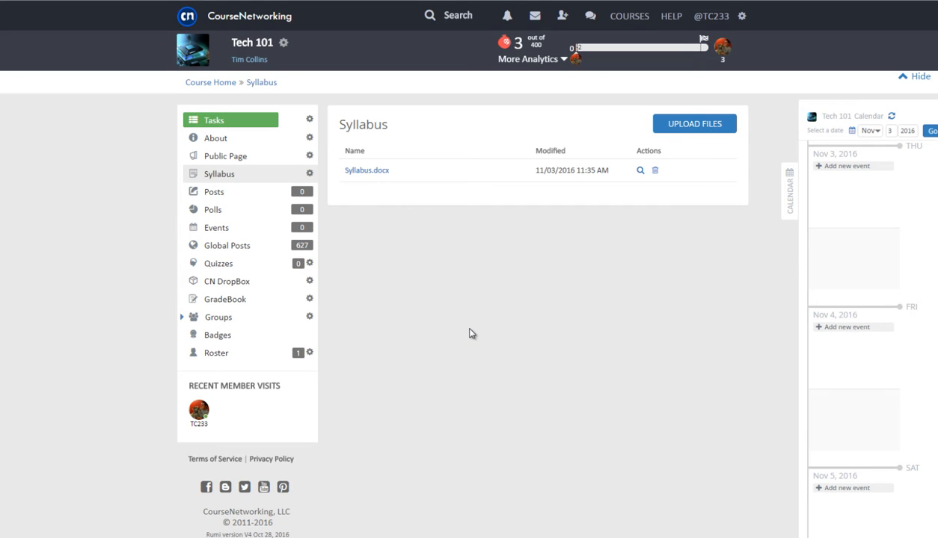
Rename the Syllabus tab to 'Course Materials'
{"action": "left_click", "coordinate": [311, 175]}
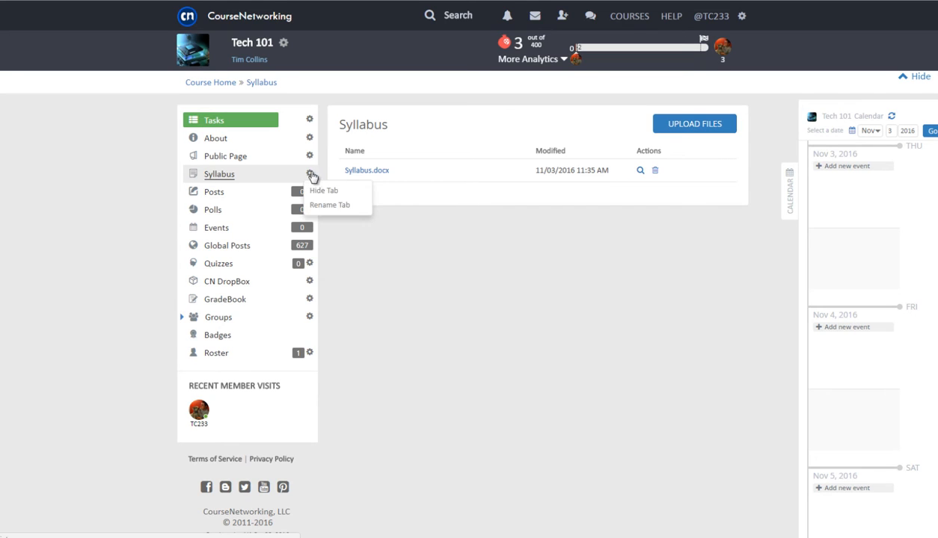
{"action": "left_click", "coordinate": [320, 204]}
{"action": "type", "text": "Course Materials"}
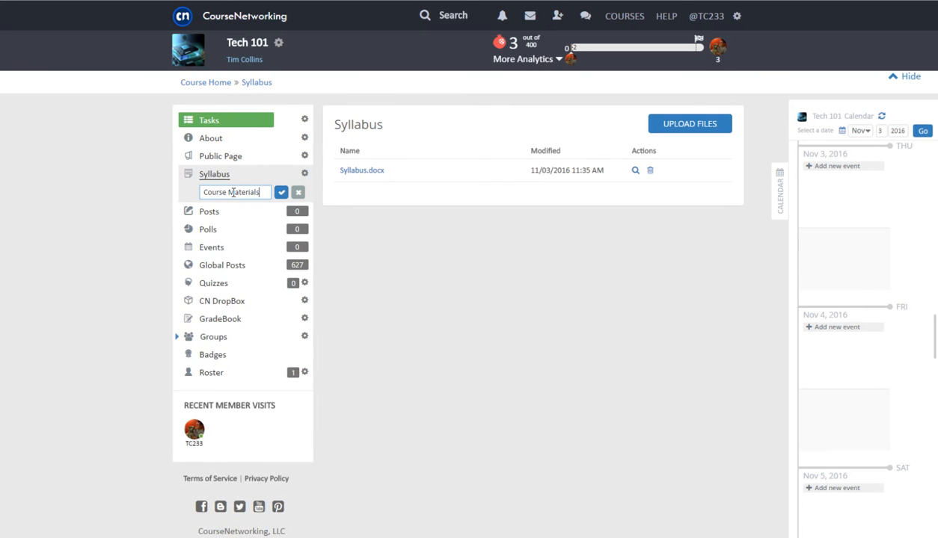
{"action": "key", "text": "Return"}
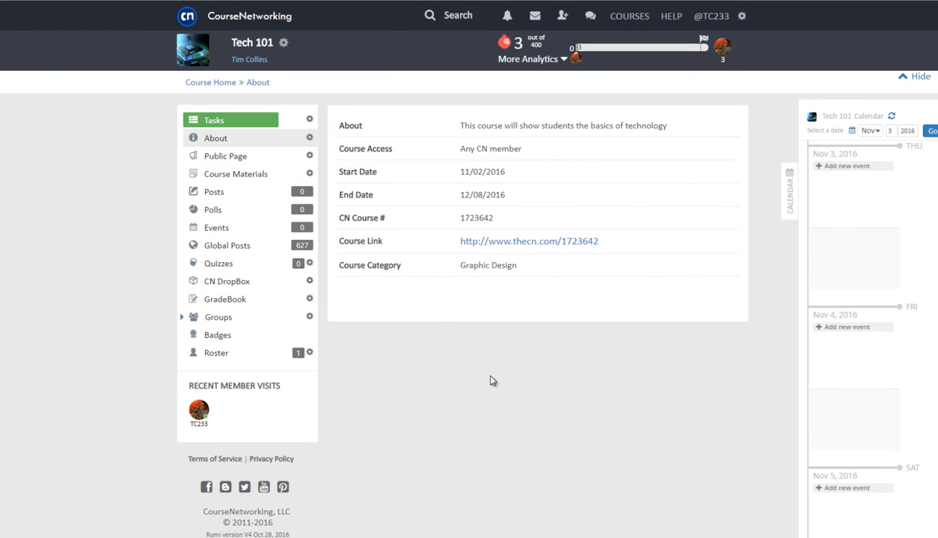
Leave the About details and return to the Tech 101 Tasks page
{"action": "left_click", "coordinate": [249, 123]}
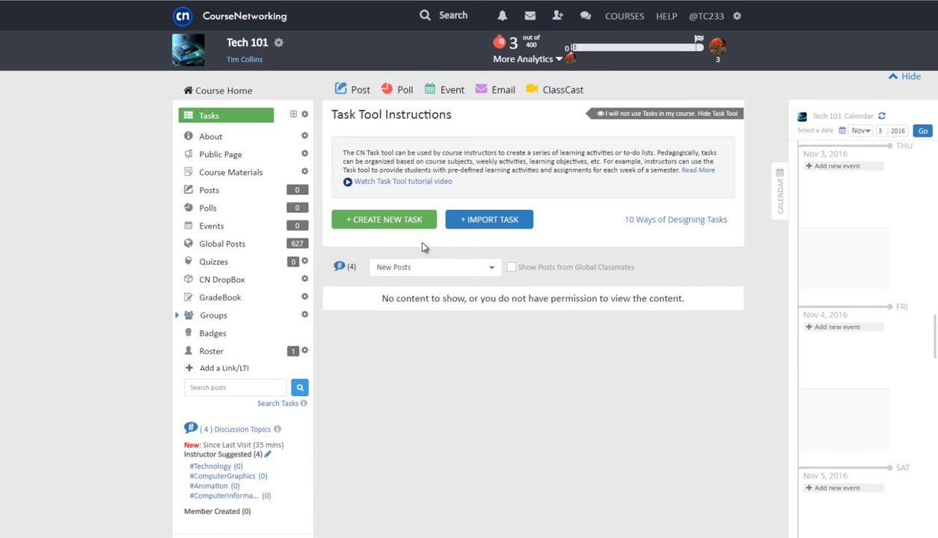
Start a task 'Introductory Lesson', visible to all course members, with the Lesson 1 instructions pasted in
{"action": "left_click", "coordinate": [401, 218]}
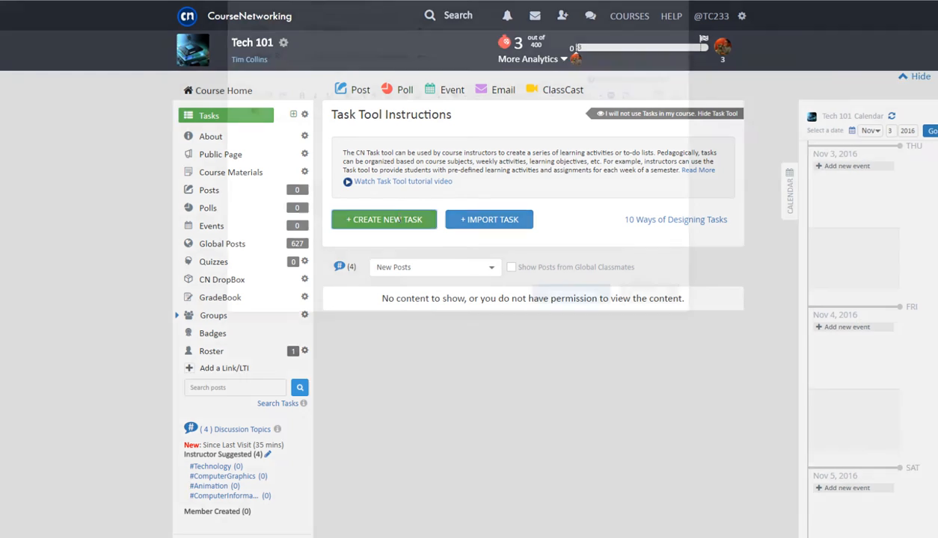
{"action": "type", "text": "Introductory Lesson"}
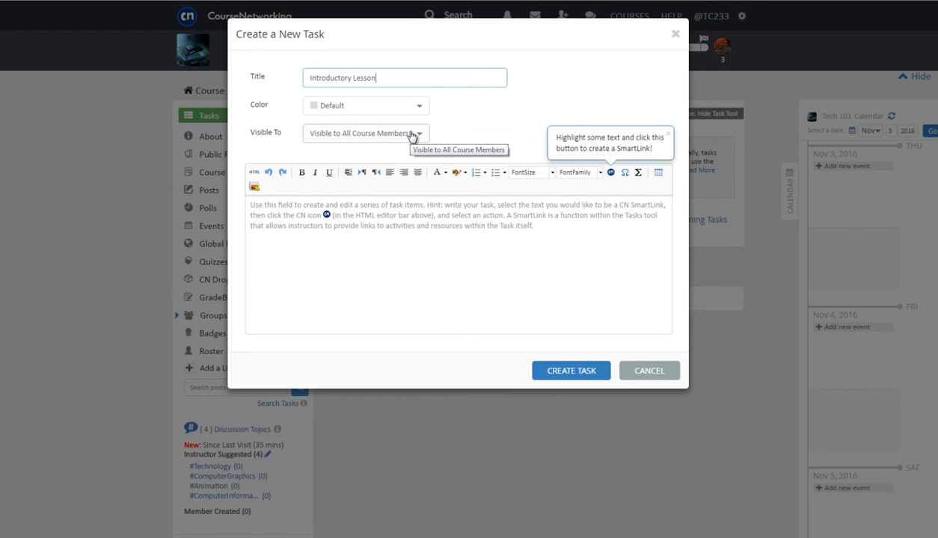
{"action": "left_click", "coordinate": [410, 135]}
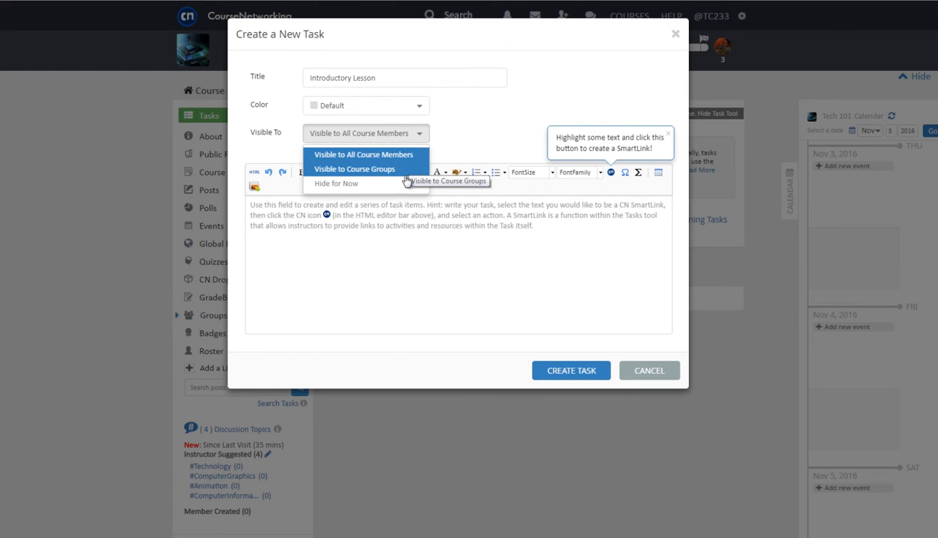
{"action": "left_click", "coordinate": [502, 134]}
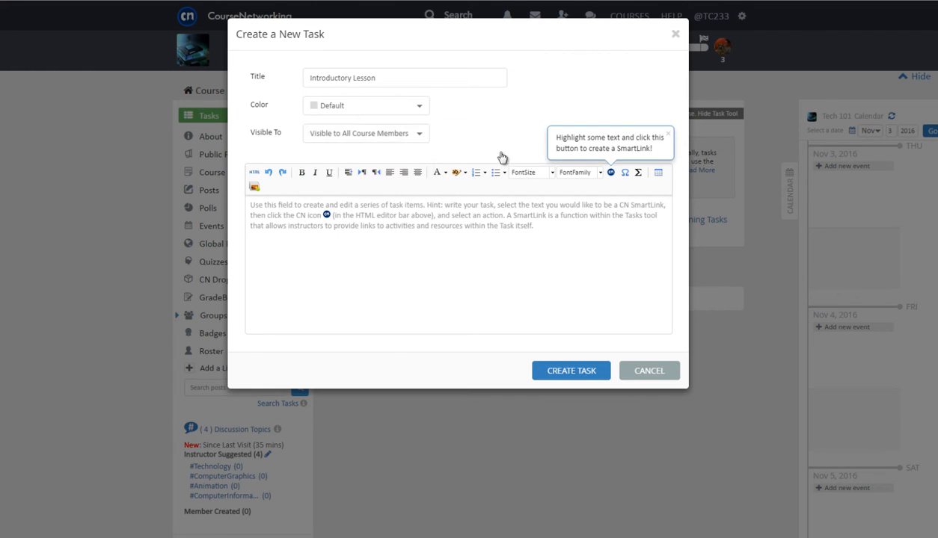
{"action": "left_click", "coordinate": [374, 252]}
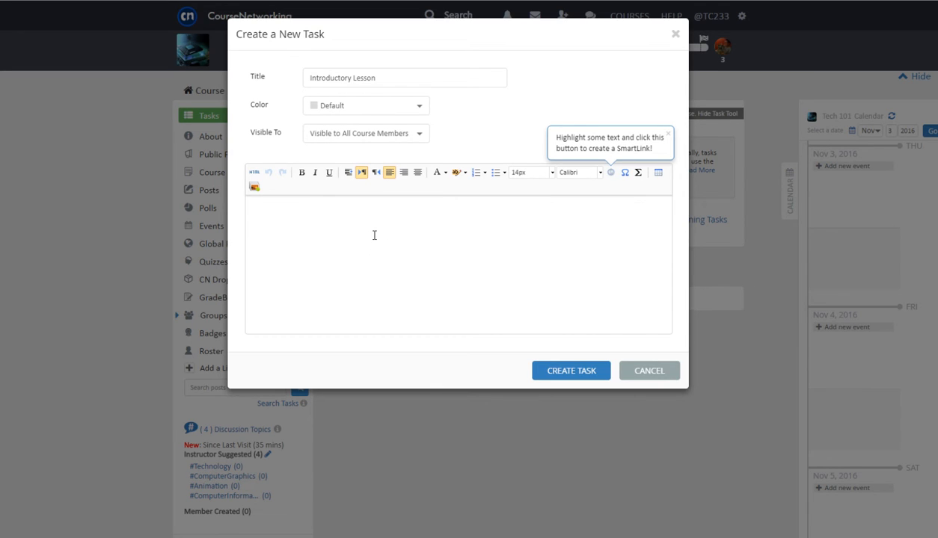
{"action": "type", "text": "For Lesson 1, please submit a word document with at least a two paragraph summary of what your current understanding of computer technology is.  [Submit Here]"}
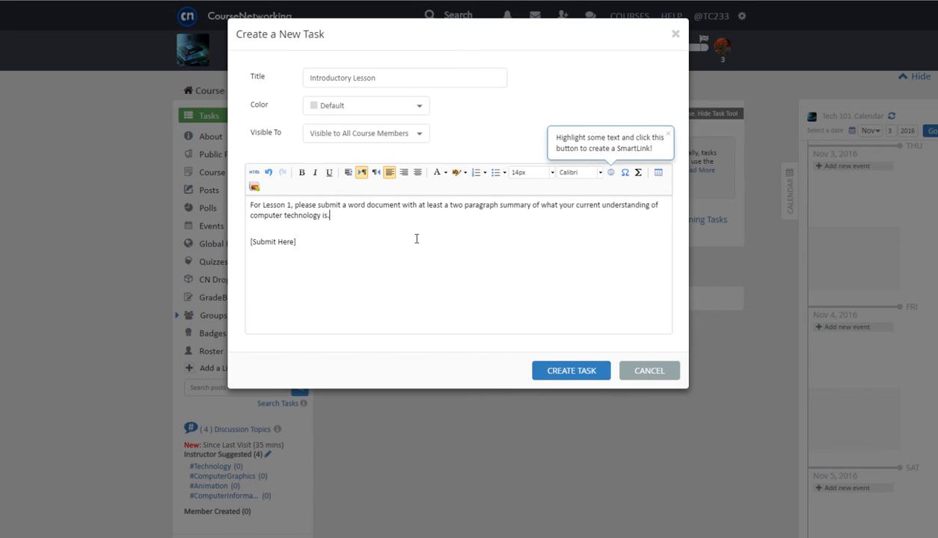
{"action": "left_click_drag", "start_coordinate": [311, 243], "coordinate": [246, 242]}
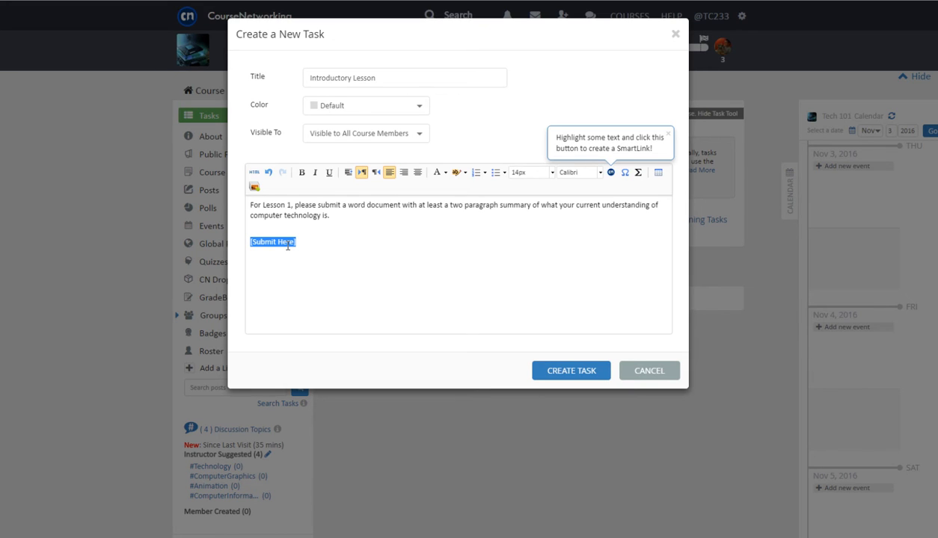
Make [Submit Here] a file-upload SmartLink to a new 5-point Introductory Assigment item, due November 7, 2016
{"action": "left_click", "coordinate": [612, 173]}
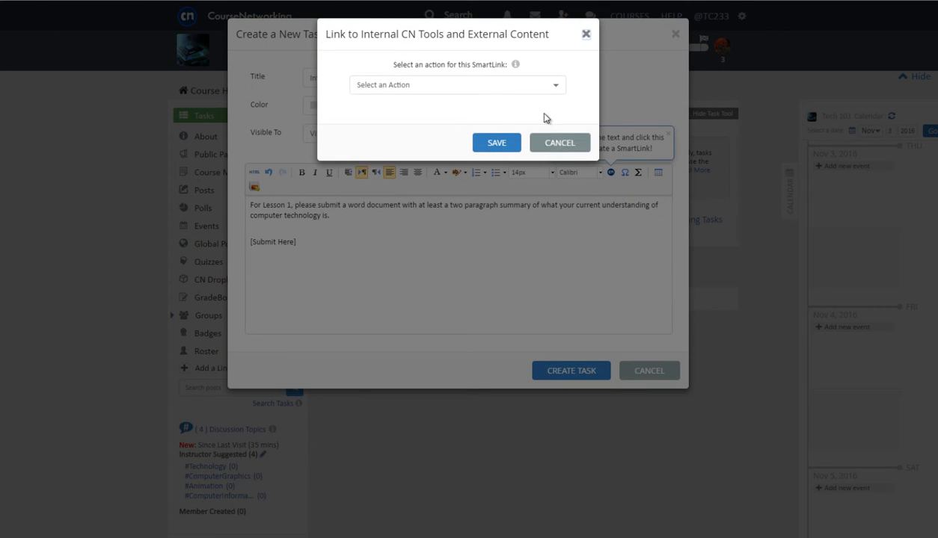
{"action": "left_click", "coordinate": [546, 86]}
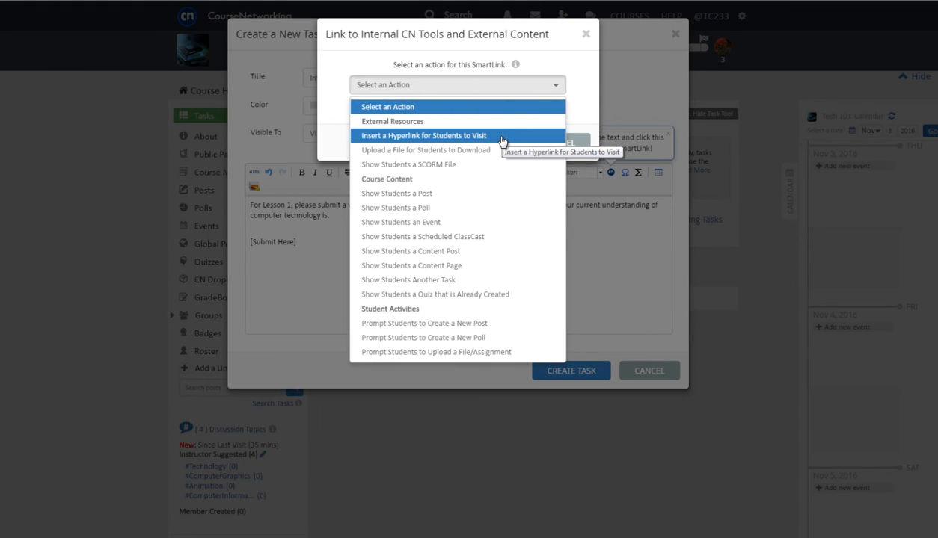
{"action": "left_click", "coordinate": [470, 355]}
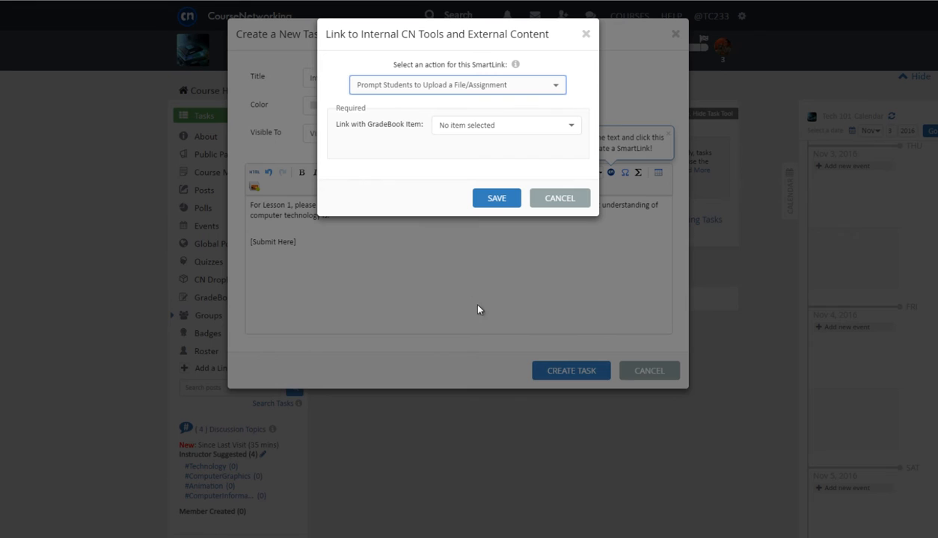
{"action": "left_click", "coordinate": [490, 125]}
{"action": "left_click", "coordinate": [491, 161]}
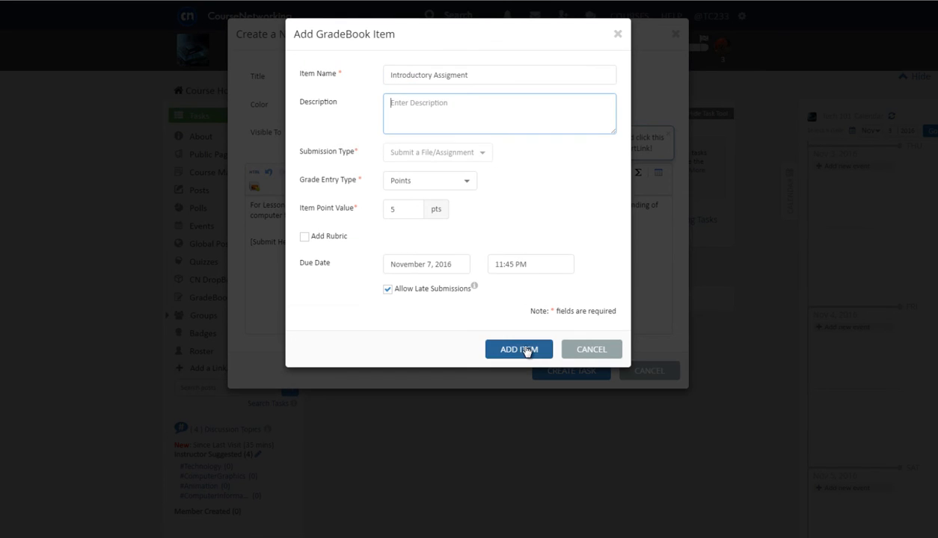
{"action": "left_click", "coordinate": [523, 348]}
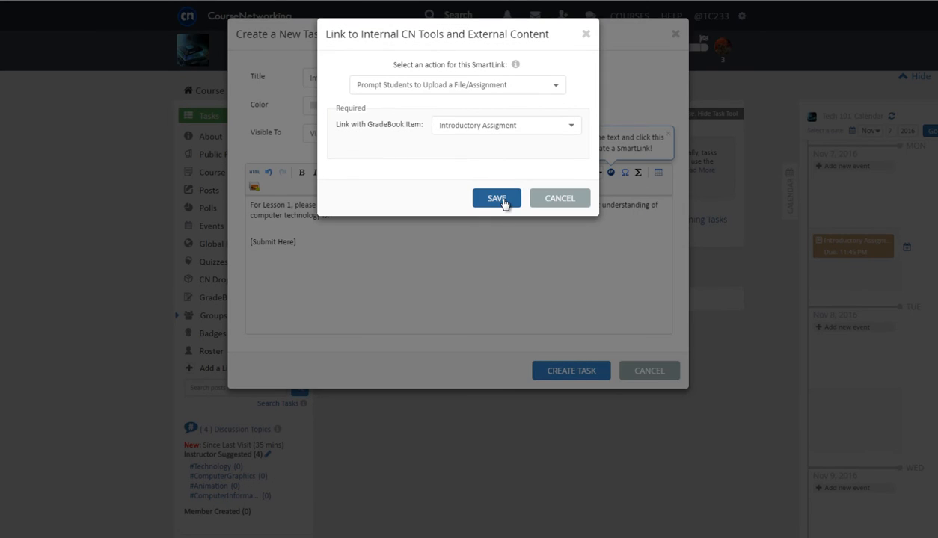
{"action": "left_click", "coordinate": [502, 201]}
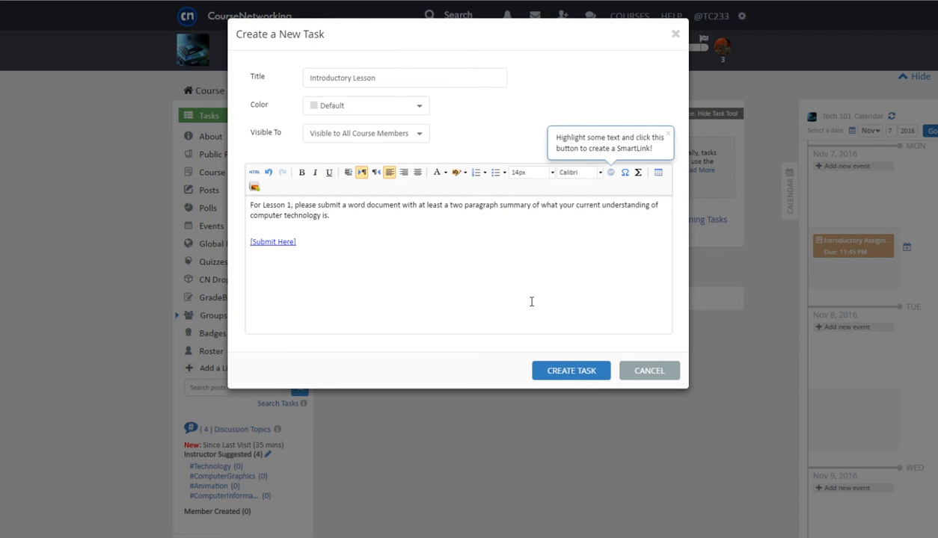
Create the Introductory Lesson task and bring up its gear options in the task list
{"action": "left_click", "coordinate": [550, 372]}
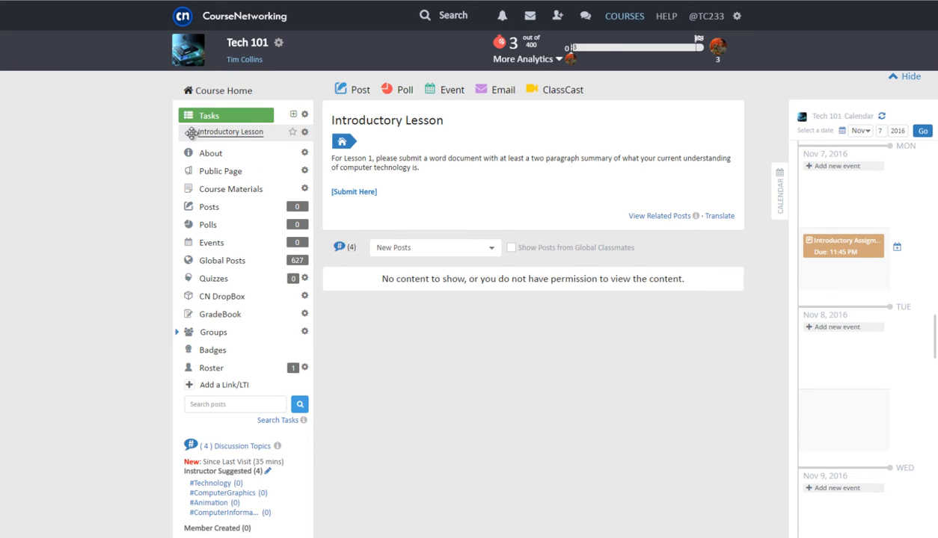
{"action": "left_click_drag", "start_coordinate": [192, 133], "coordinate": [187, 142]}
{"action": "left_click", "coordinate": [305, 133]}
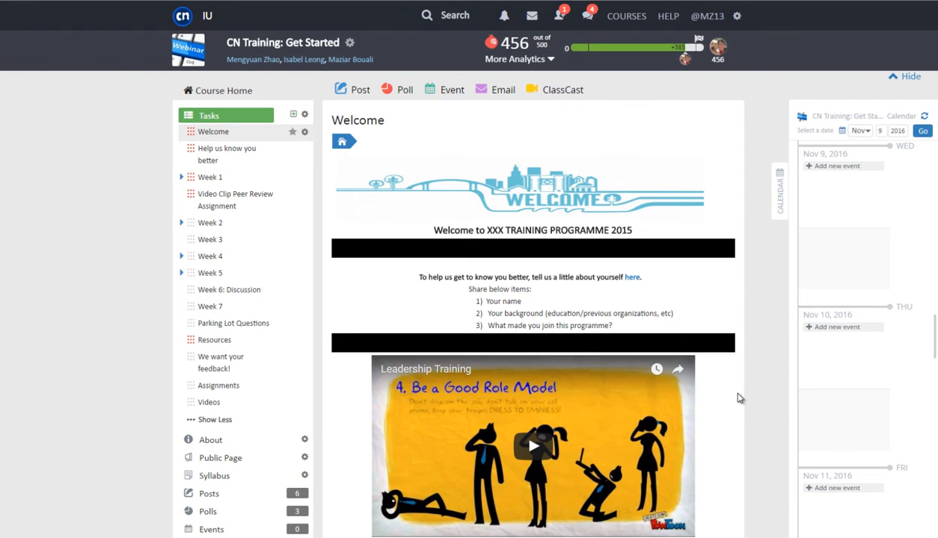
Browse the CN Training Week 1 and Week 5 pages, including Week 5's Lorem Ipsum and Quiz parts
{"action": "scroll", "coordinate": [748, 392], "scroll_direction": "down", "scroll_amount": 1}
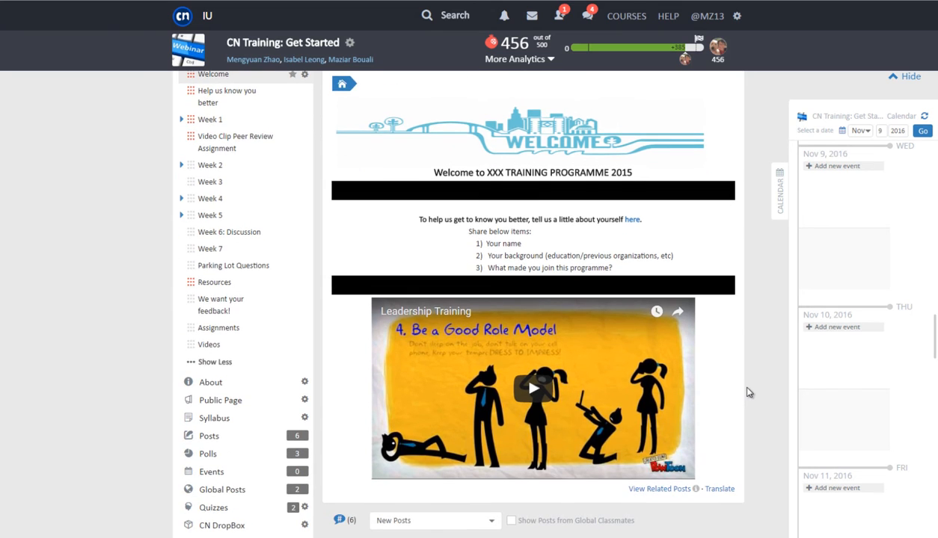
{"action": "scroll", "coordinate": [748, 393], "scroll_direction": "up", "scroll_amount": 1}
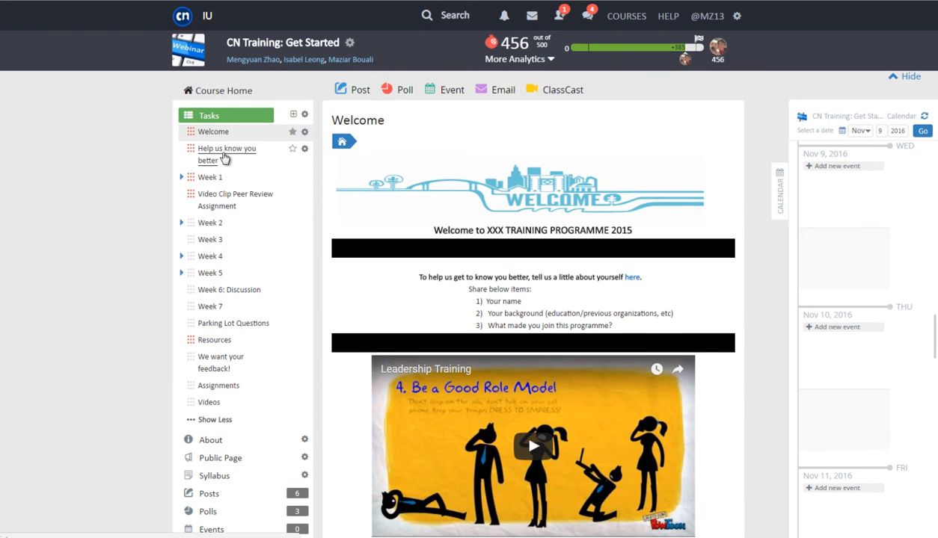
{"action": "left_click", "coordinate": [214, 179]}
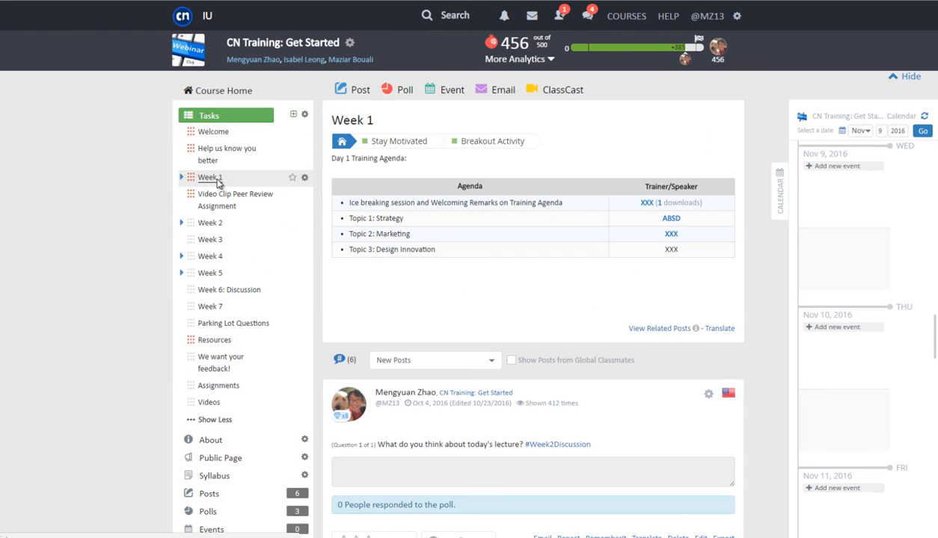
{"action": "left_click", "coordinate": [218, 274]}
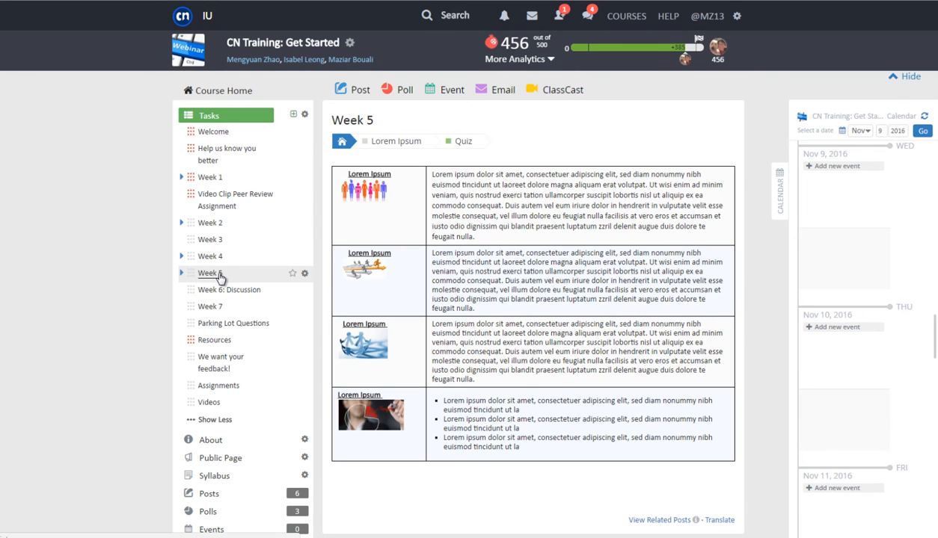
{"action": "left_click", "coordinate": [412, 142]}
{"action": "left_click", "coordinate": [457, 144]}
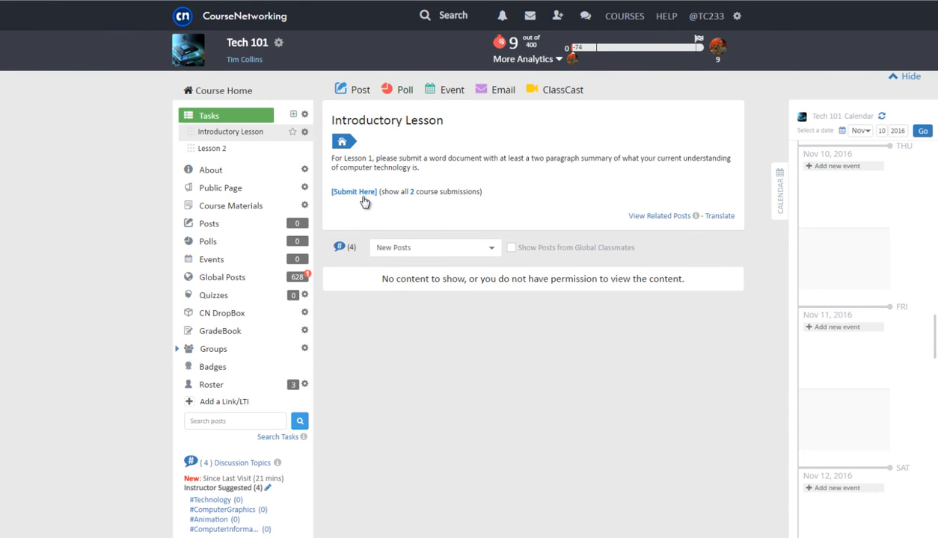
Upload and submit the assignment .docx through [Submit Here], then go to CN DropBox
{"action": "left_click", "coordinate": [363, 192]}
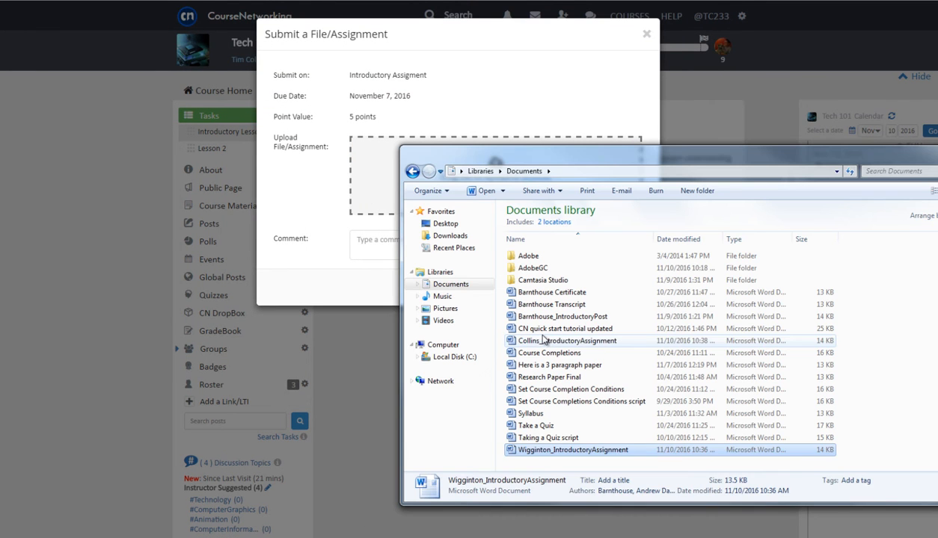
{"action": "left_click", "coordinate": [535, 338]}
{"action": "left_click_drag", "start_coordinate": [534, 338], "coordinate": [377, 202]}
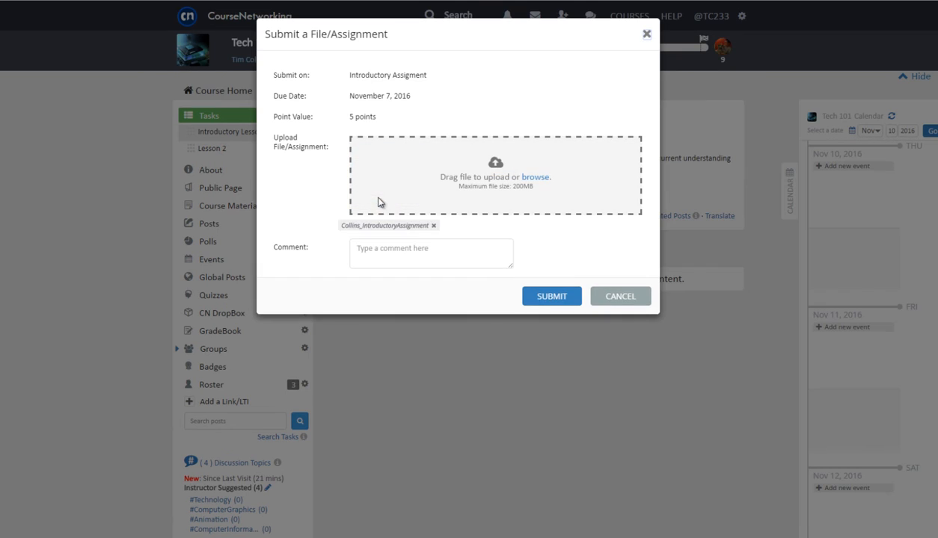
{"action": "left_click", "coordinate": [545, 296]}
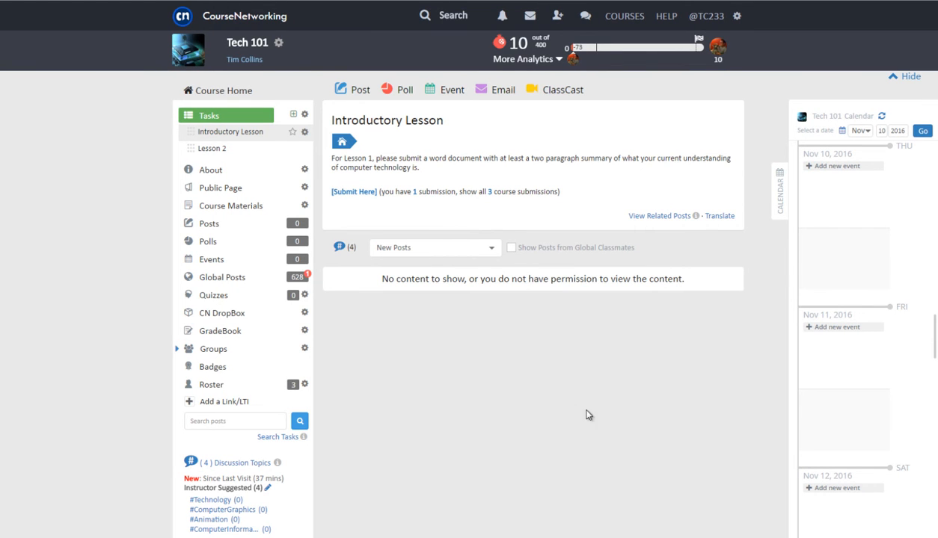
{"action": "left_click", "coordinate": [228, 313]}
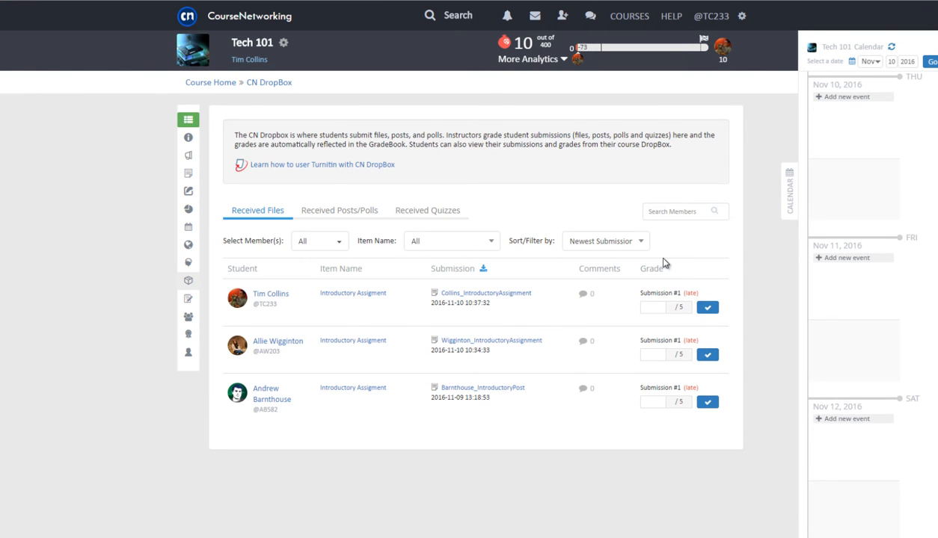
Keep newest-first sorting and filter DropBox to one student's Introductory Assignment submissions
{"action": "left_click", "coordinate": [639, 242]}
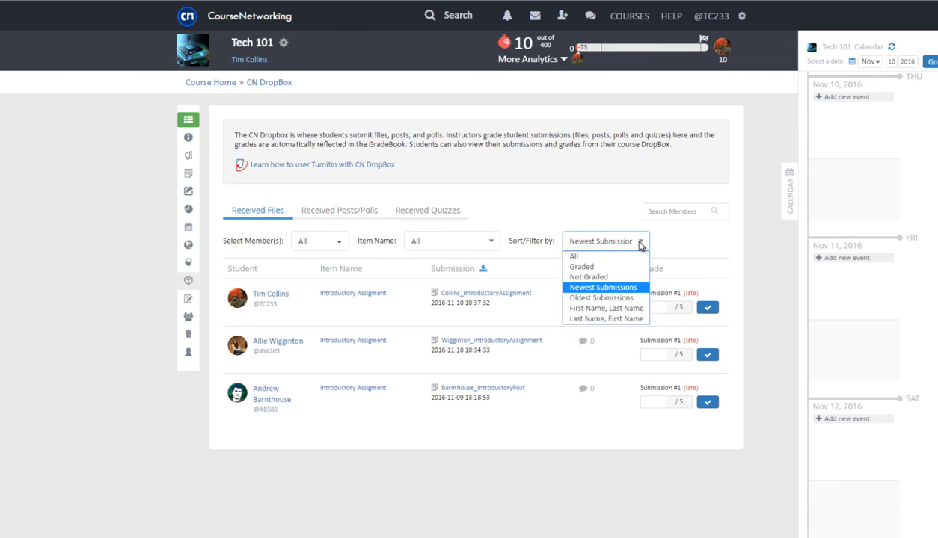
{"action": "left_click", "coordinate": [640, 243]}
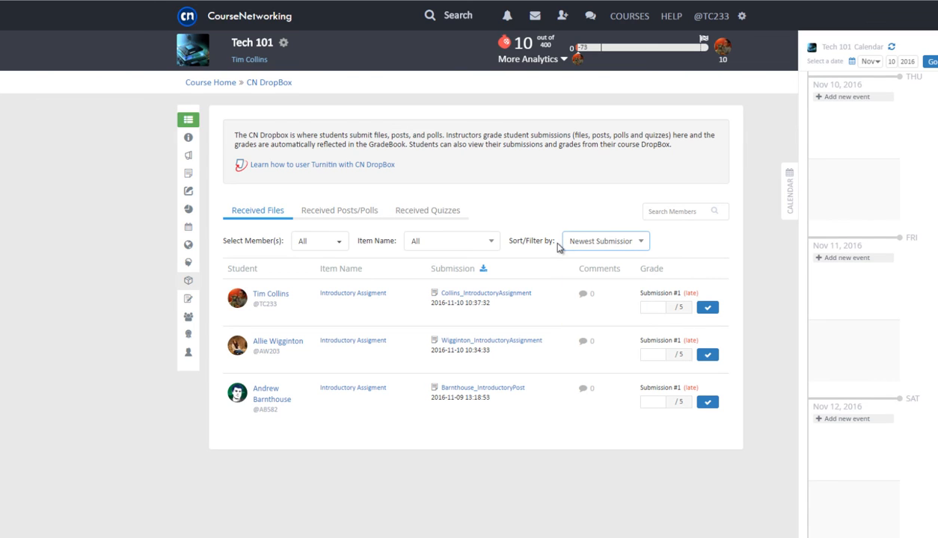
{"action": "left_click", "coordinate": [329, 243]}
{"action": "mouse_move", "coordinate": [303, 288]}
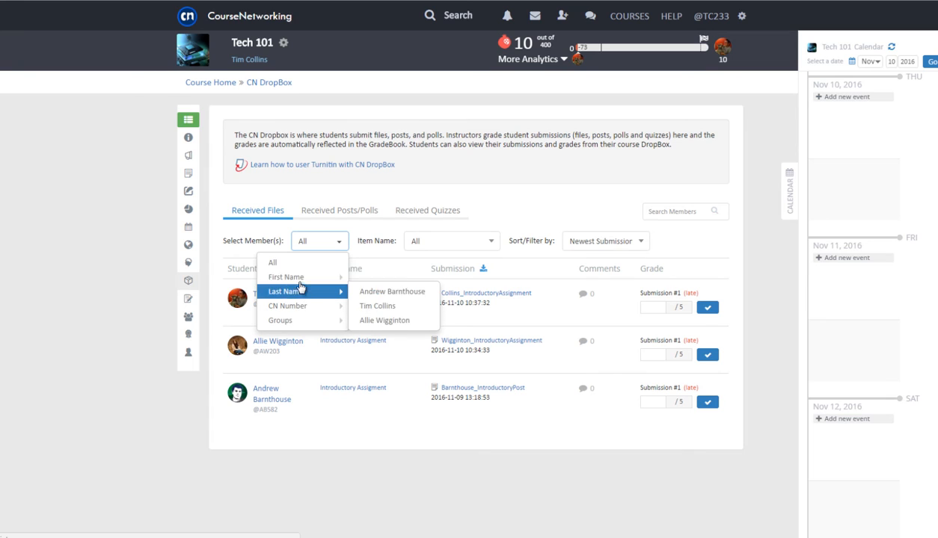
{"action": "left_click", "coordinate": [374, 330]}
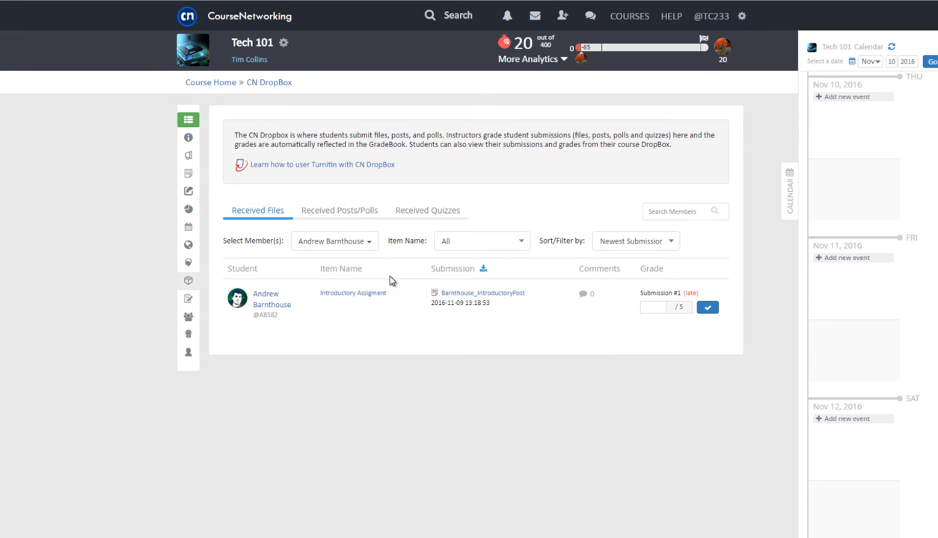
{"action": "left_click", "coordinate": [453, 241]}
{"action": "left_click", "coordinate": [458, 263]}
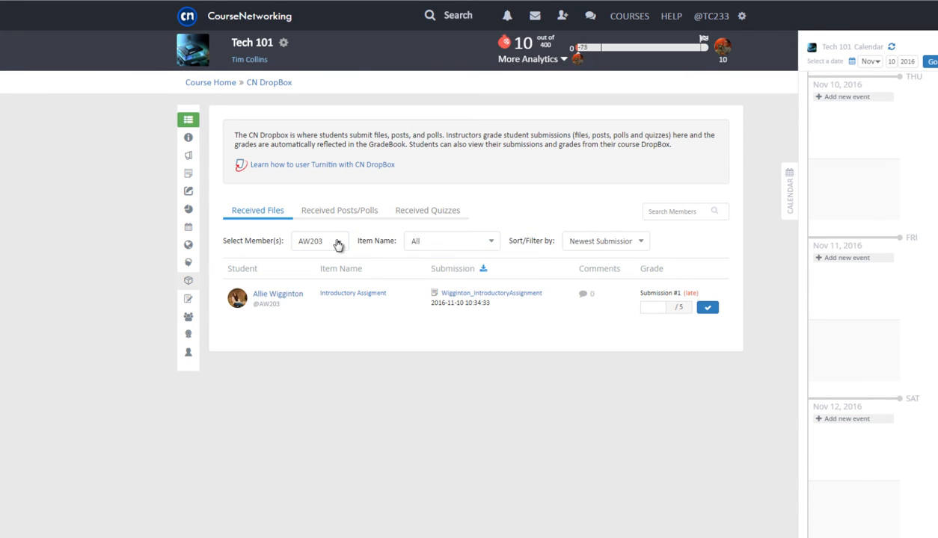
Switch the member filter to another student and open that student's submitted document
{"action": "left_click", "coordinate": [335, 242]}
{"action": "mouse_move", "coordinate": [328, 283]}
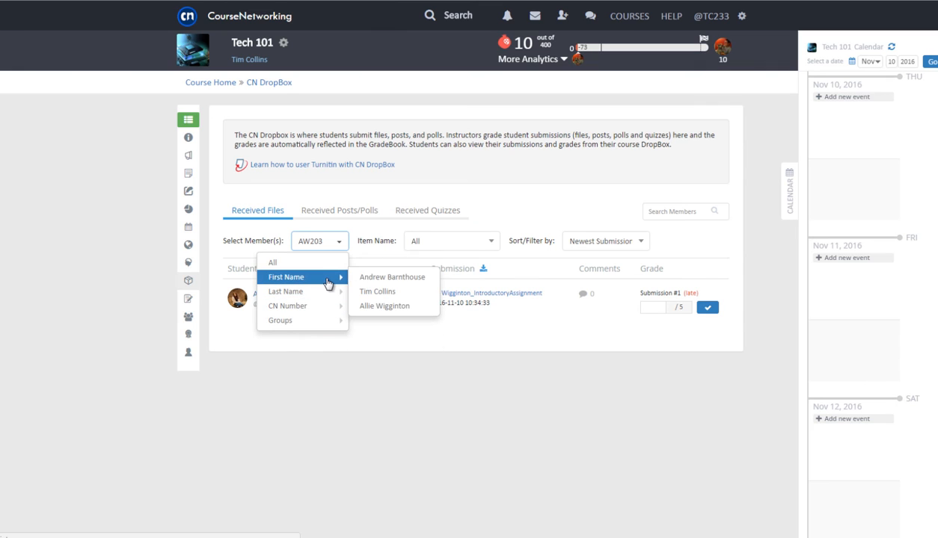
{"action": "left_click", "coordinate": [370, 291]}
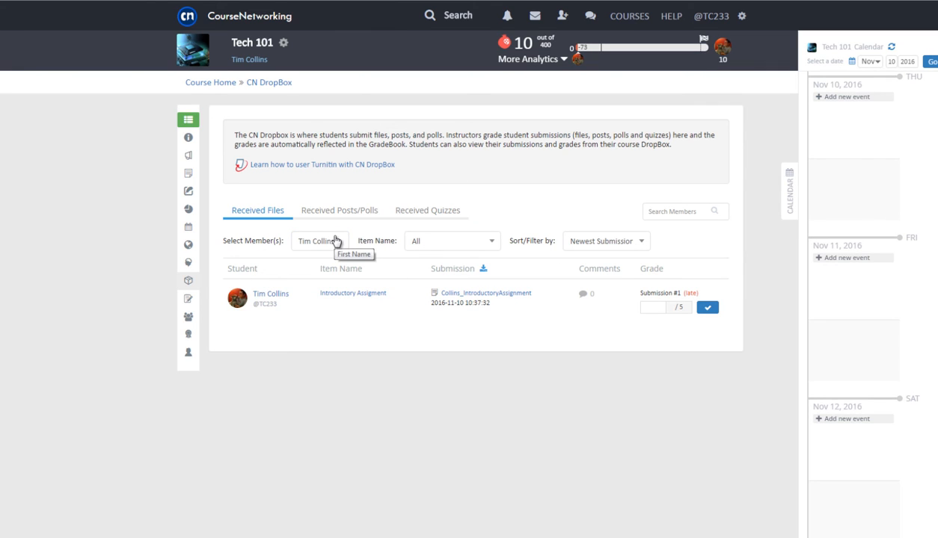
{"action": "left_click", "coordinate": [449, 297]}
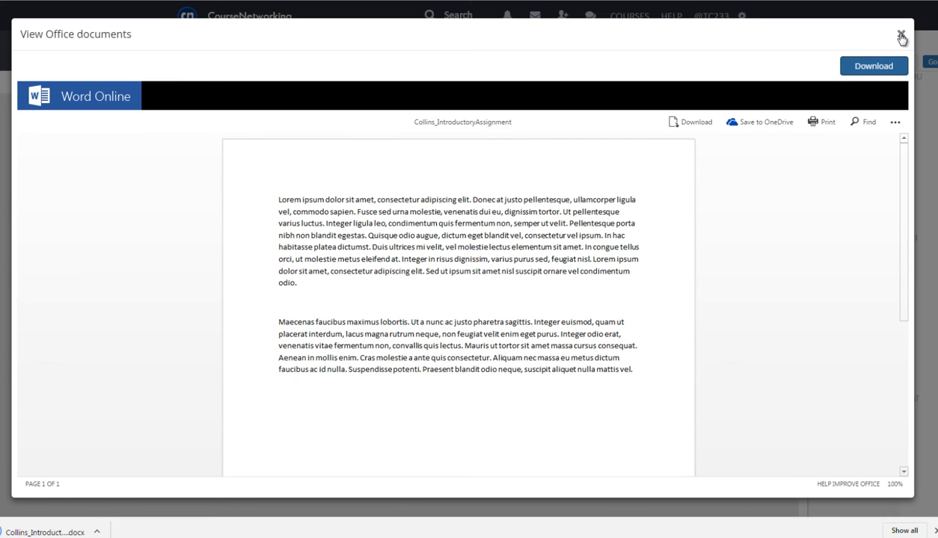
Close the document preview, enter a grade of 5 out of 5, and go to the Tech 101 GradeBook
{"action": "left_click", "coordinate": [900, 35]}
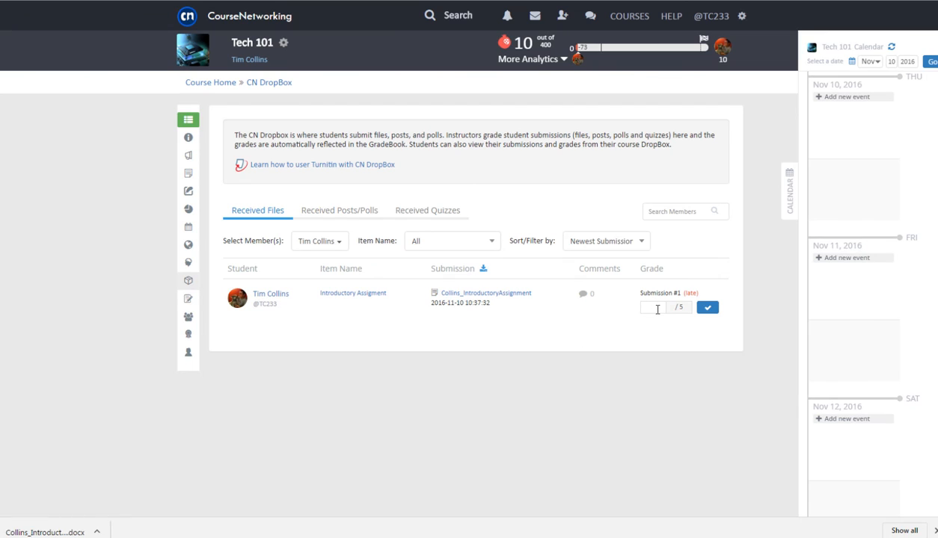
{"action": "key", "text": "Return"}
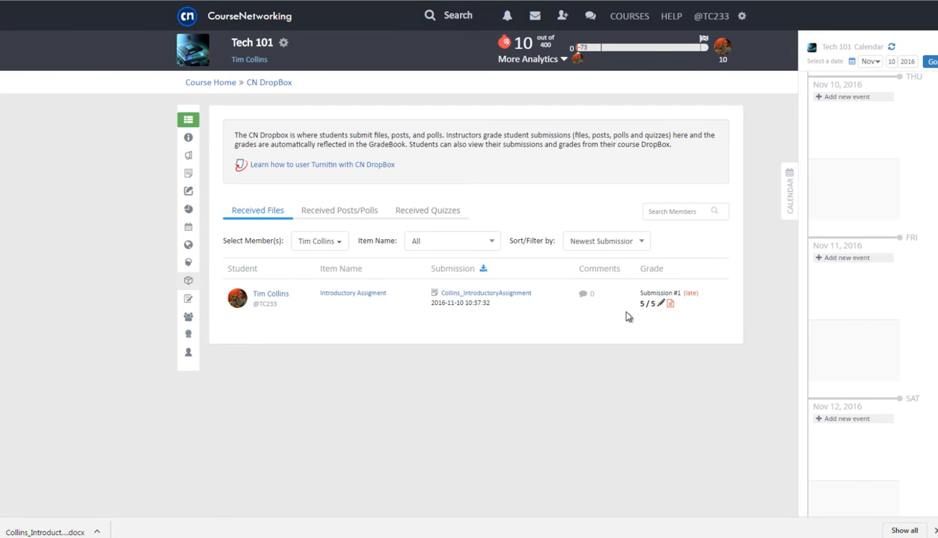
{"action": "left_click", "coordinate": [187, 301]}
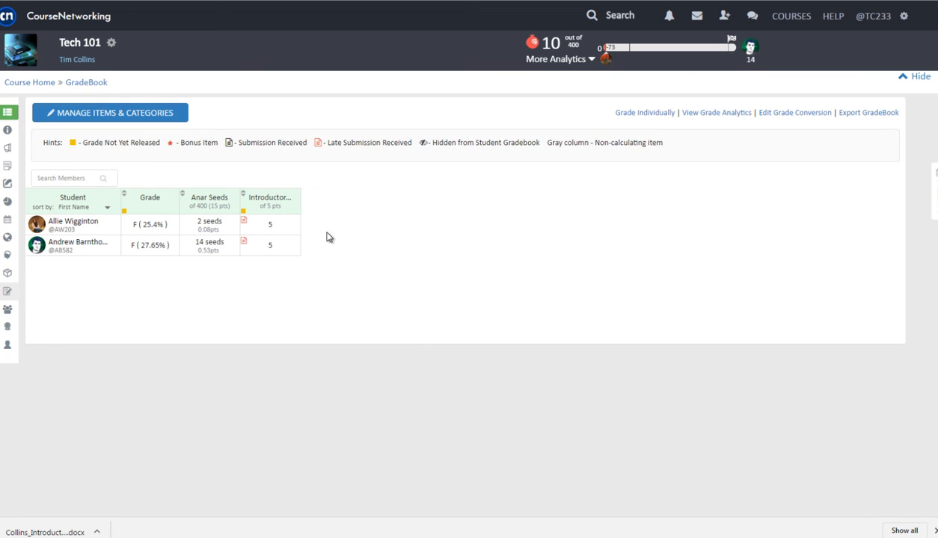
Release the Introductory column's point grades now, then reopen the Introductory Lesson from Course Home
{"action": "left_click", "coordinate": [296, 211]}
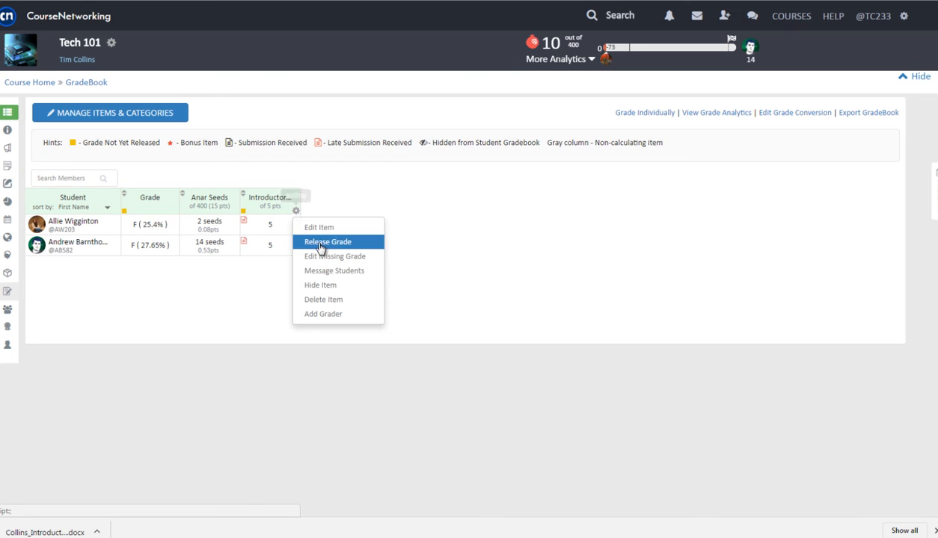
{"action": "left_click", "coordinate": [319, 242]}
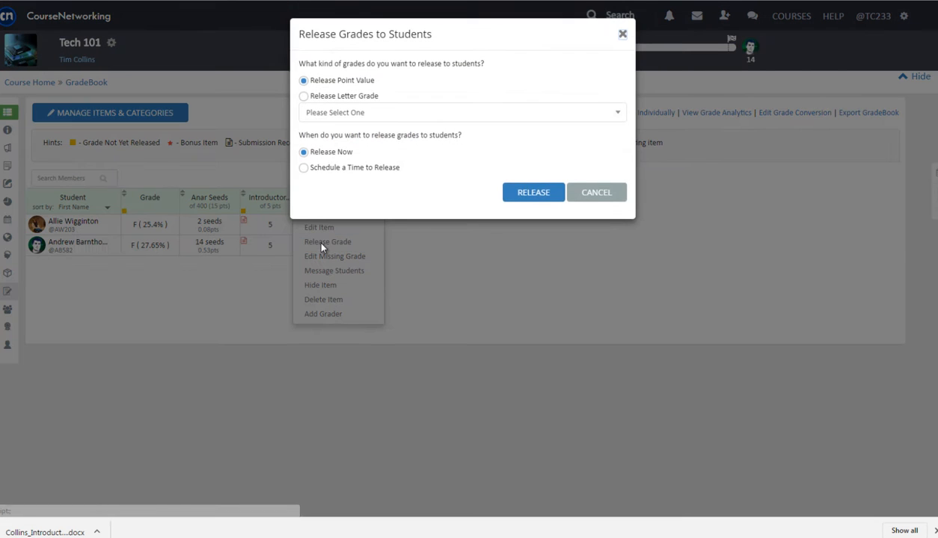
{"action": "left_click", "coordinate": [527, 191]}
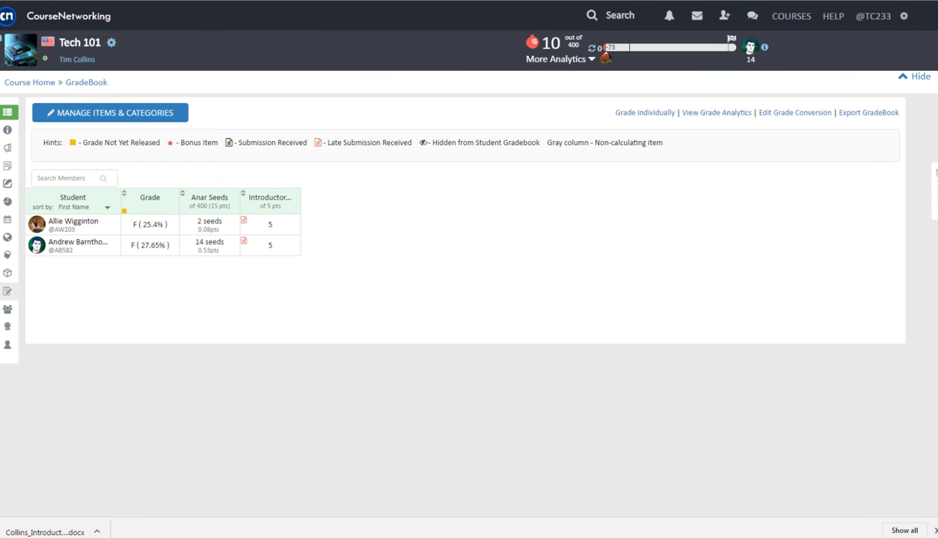
{"action": "left_click", "coordinate": [11, 49]}
{"action": "left_click", "coordinate": [243, 132]}
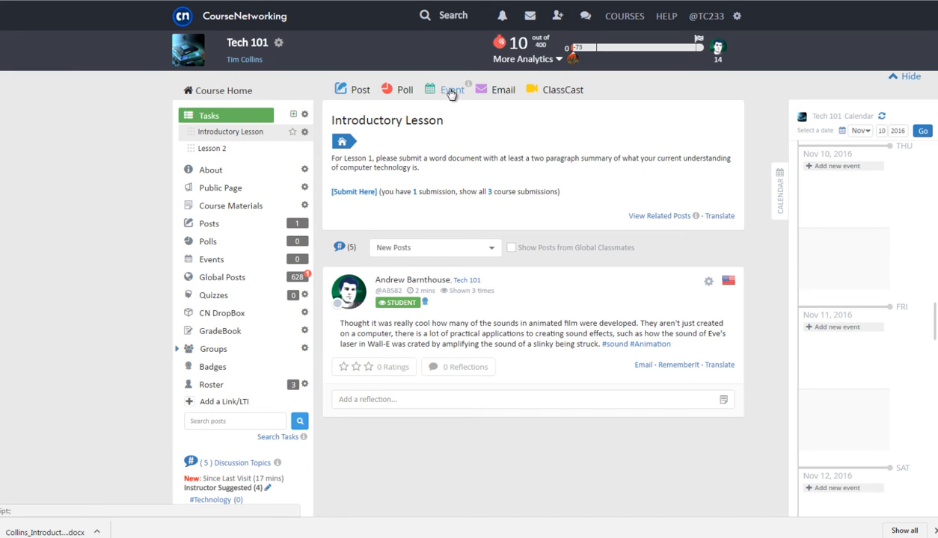
Write a new post from the prepared comment, tagged #ComputerGraphics, #Animation and #CreativeGap
{"action": "left_click", "coordinate": [359, 89]}
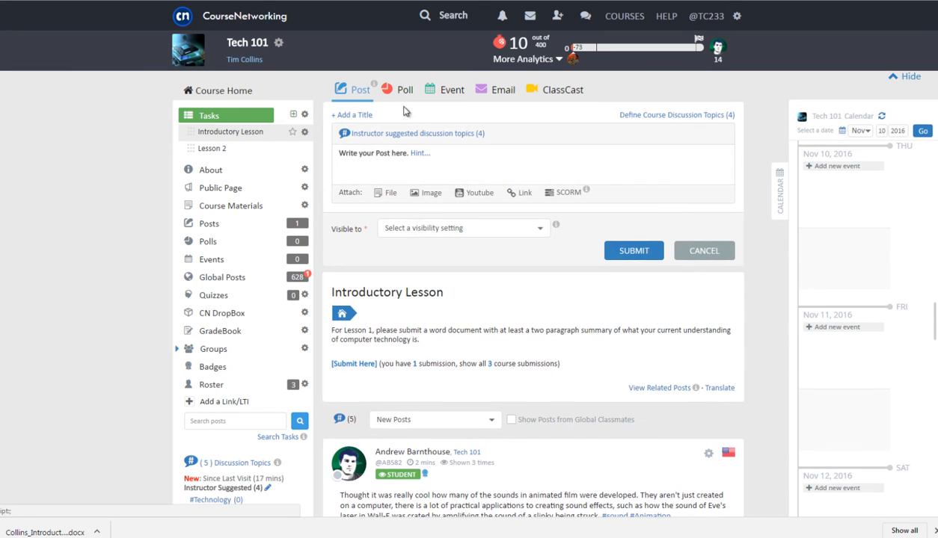
{"action": "right_click", "coordinate": [417, 154]}
{"action": "left_click", "coordinate": [440, 224]}
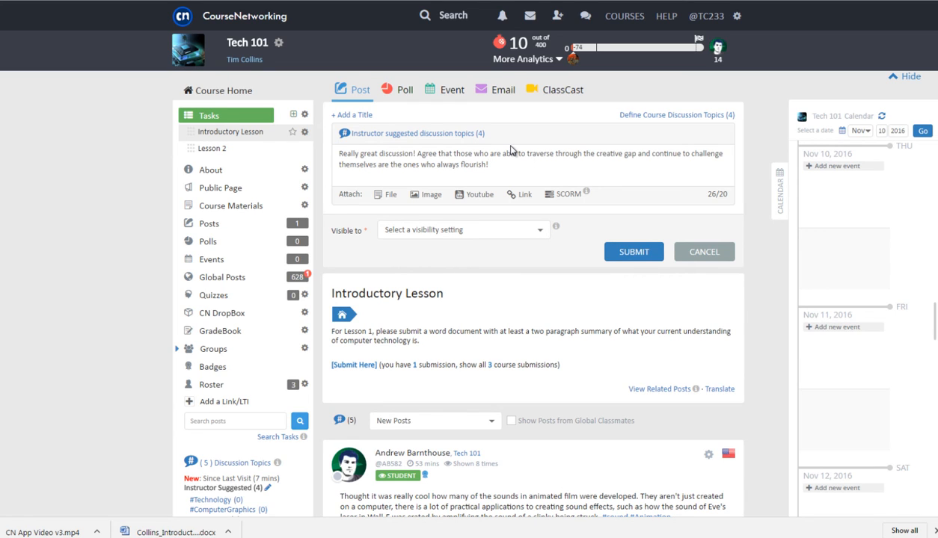
{"action": "left_click", "coordinate": [465, 134]}
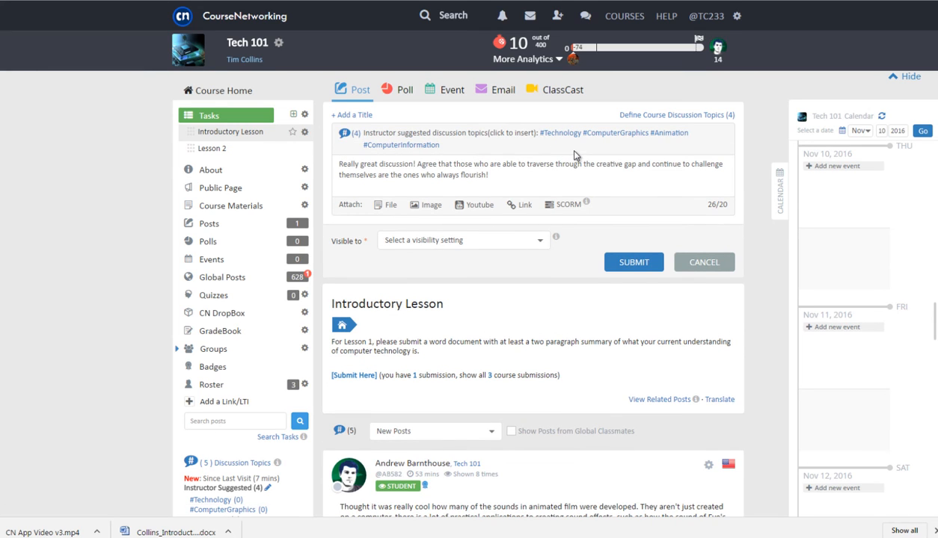
{"action": "left_click", "coordinate": [611, 133]}
{"action": "left_click", "coordinate": [668, 133]}
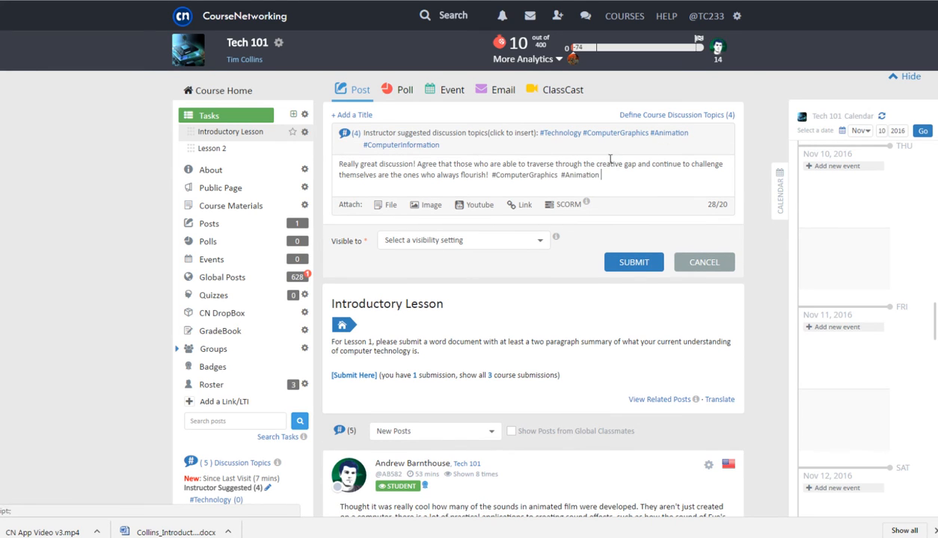
{"action": "left_click", "coordinate": [589, 191]}
{"action": "type", "text": "#Crea"}
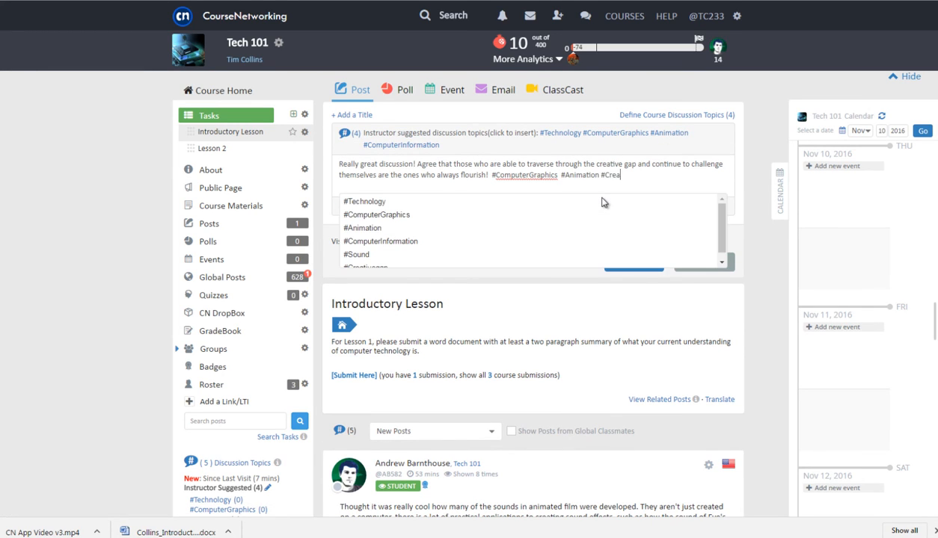
{"action": "type", "text": "tiveGap"}
Attach the YouTube video by its URL, set visibility to This Course, and submit the post
{"action": "left_click", "coordinate": [469, 204]}
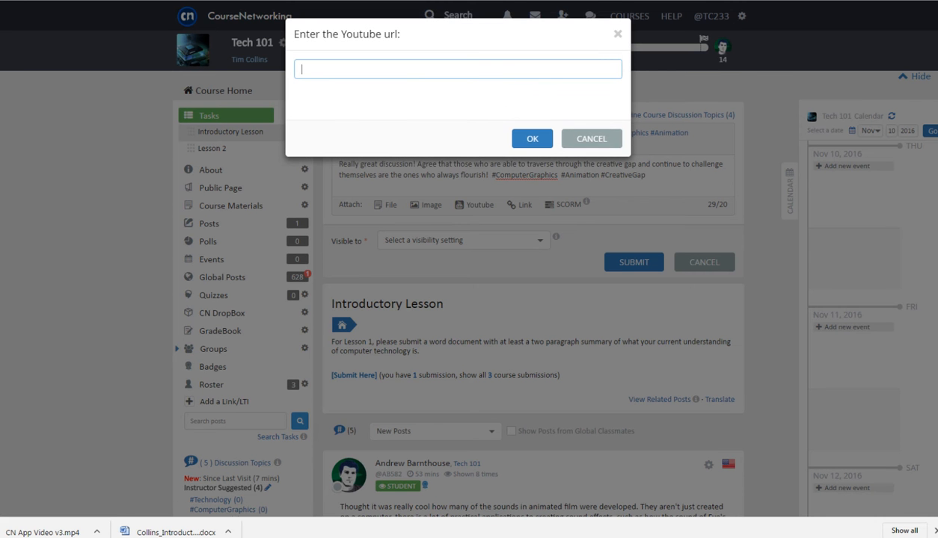
{"action": "right_click", "coordinate": [413, 69]}
{"action": "left_click", "coordinate": [443, 139]}
{"action": "left_click", "coordinate": [527, 138]}
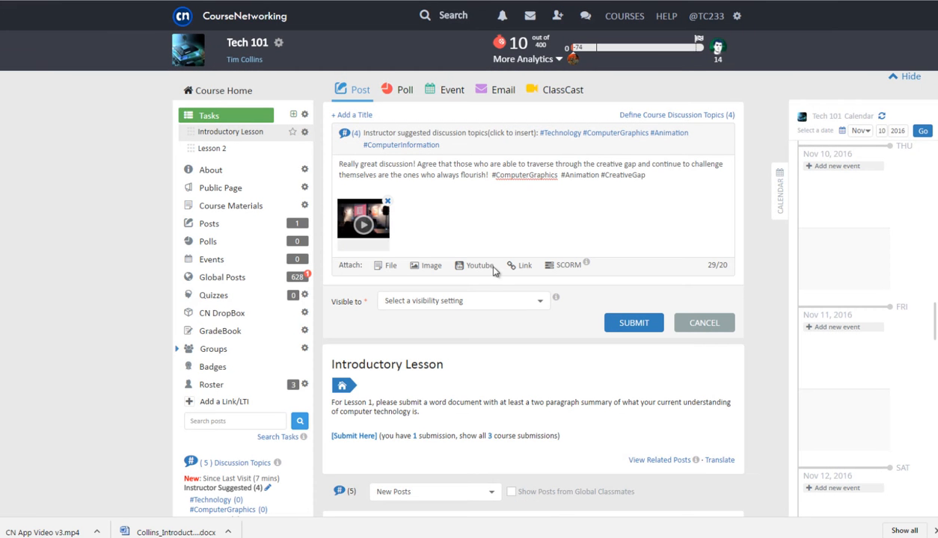
{"action": "left_click", "coordinate": [467, 302]}
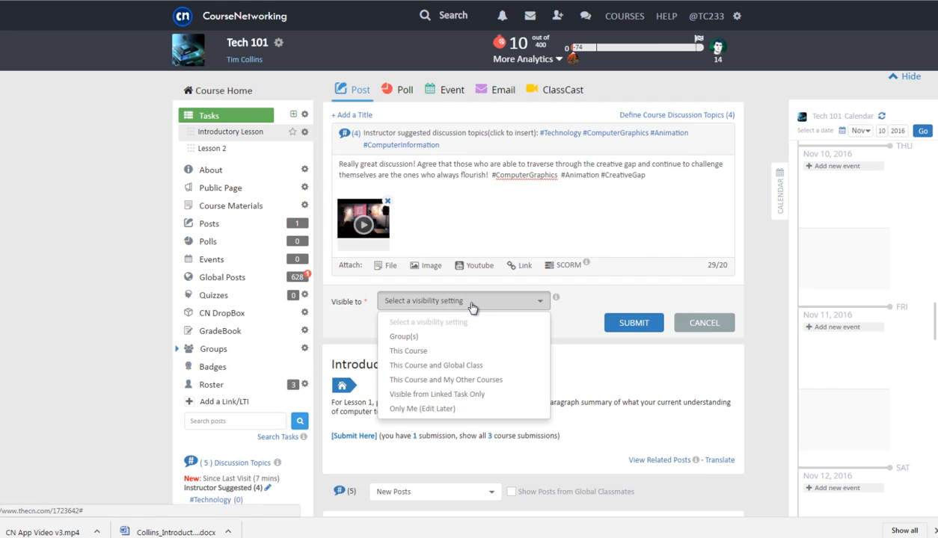
{"action": "left_click", "coordinate": [470, 355]}
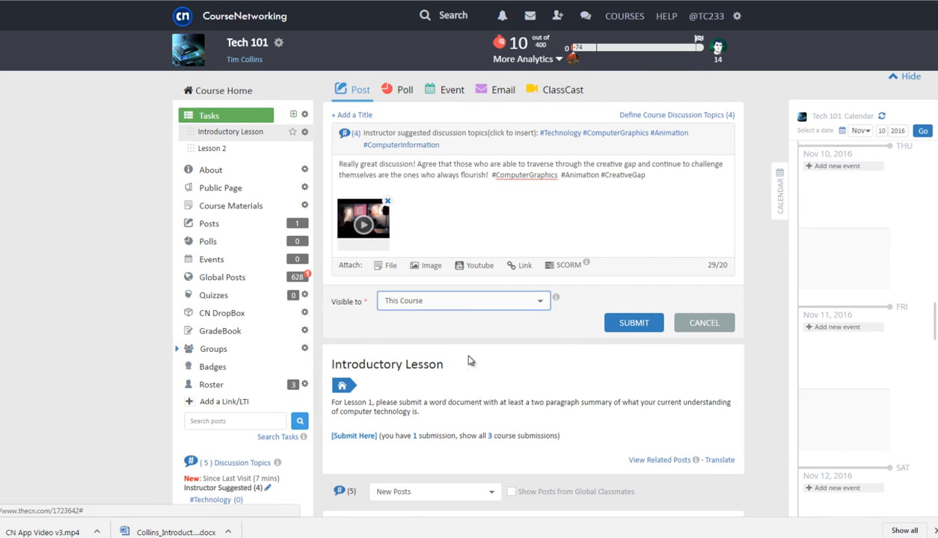
{"action": "left_click", "coordinate": [636, 331]}
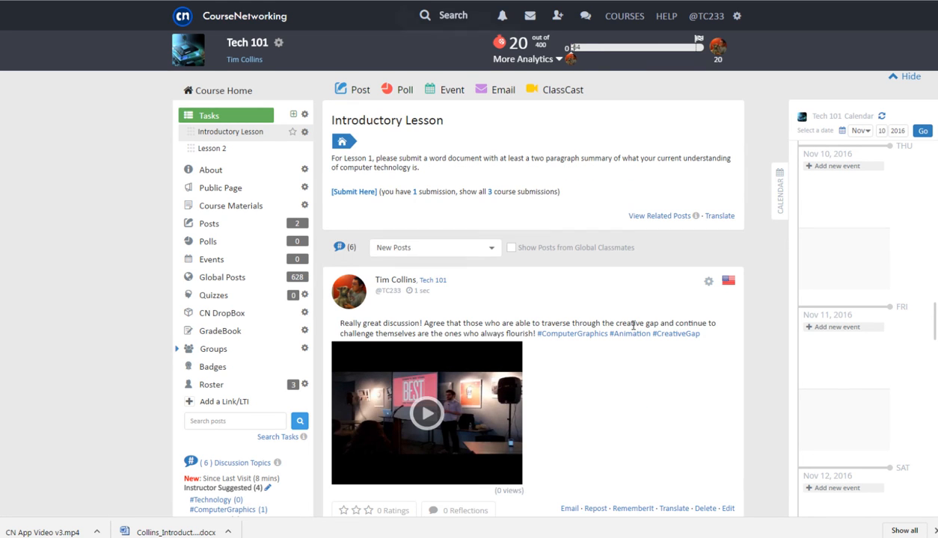
Browse the #Animation tag feed, then start a new course email at the recipient field
{"action": "left_click", "coordinate": [626, 333]}
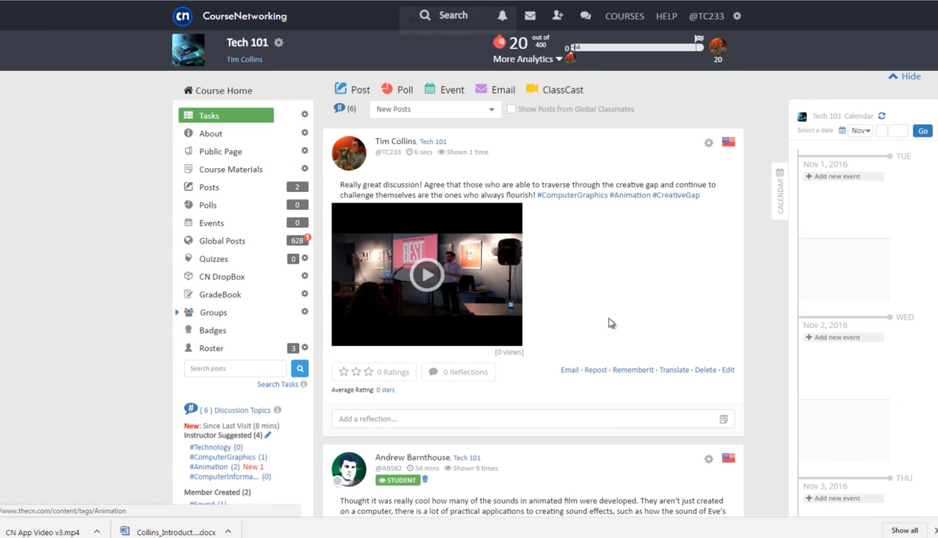
{"action": "scroll", "coordinate": [587, 301], "scroll_direction": "down", "scroll_amount": 3}
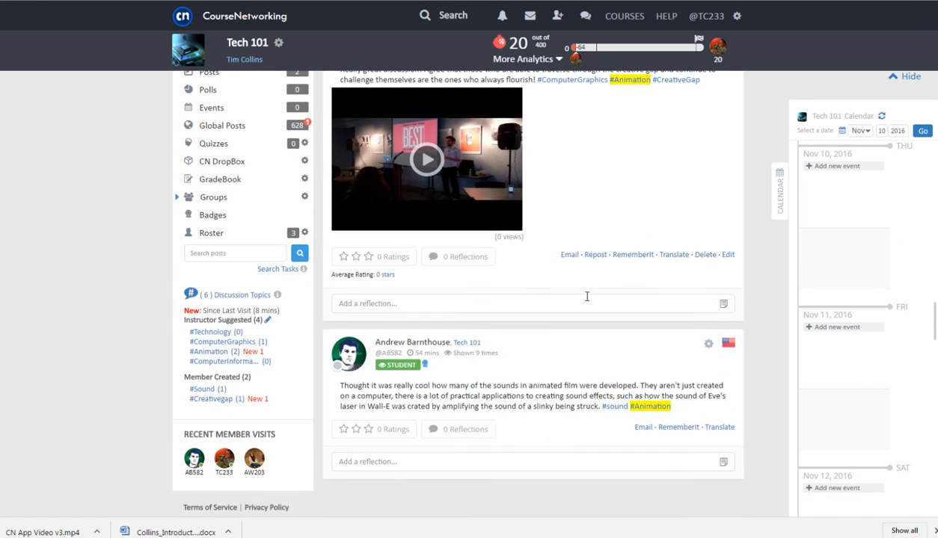
{"action": "scroll", "coordinate": [587, 297], "scroll_direction": "up", "scroll_amount": 5}
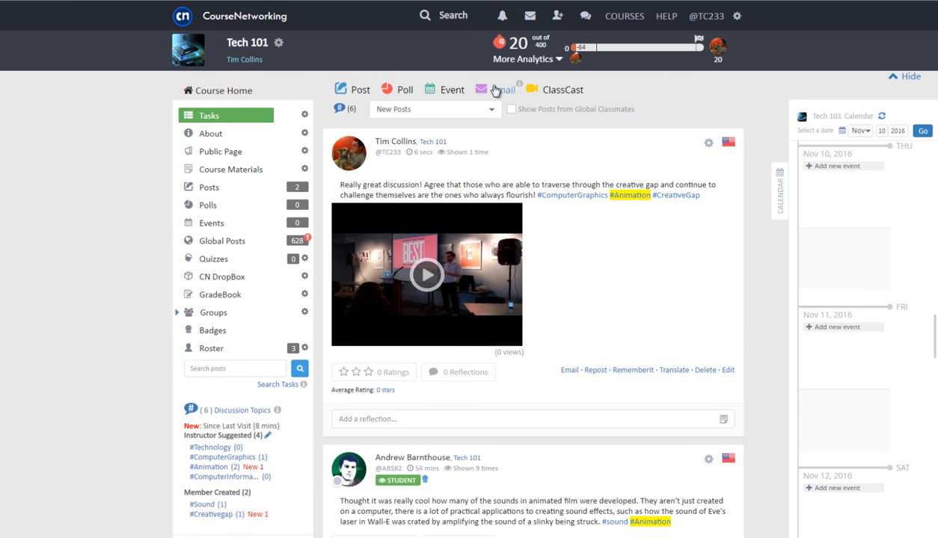
{"action": "left_click", "coordinate": [495, 89]}
{"action": "left_click", "coordinate": [427, 118]}
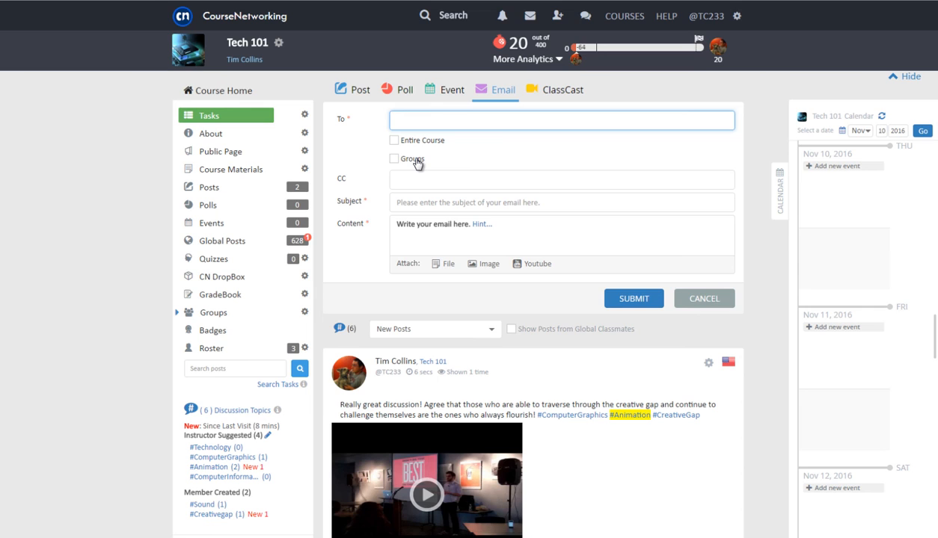
Switch to the ClassCast view, keep the New Posts filter, and open the More Analytics list
{"action": "left_click", "coordinate": [568, 91]}
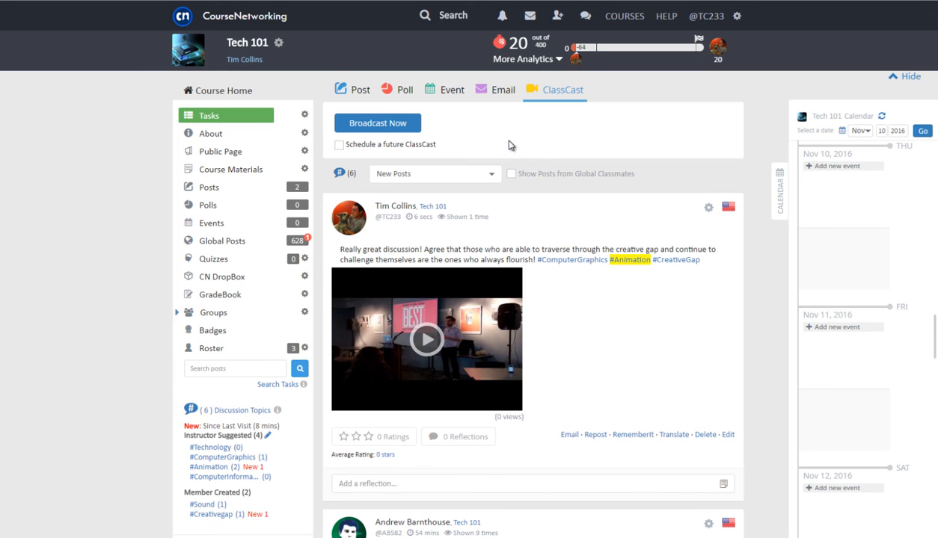
{"action": "left_click", "coordinate": [484, 176]}
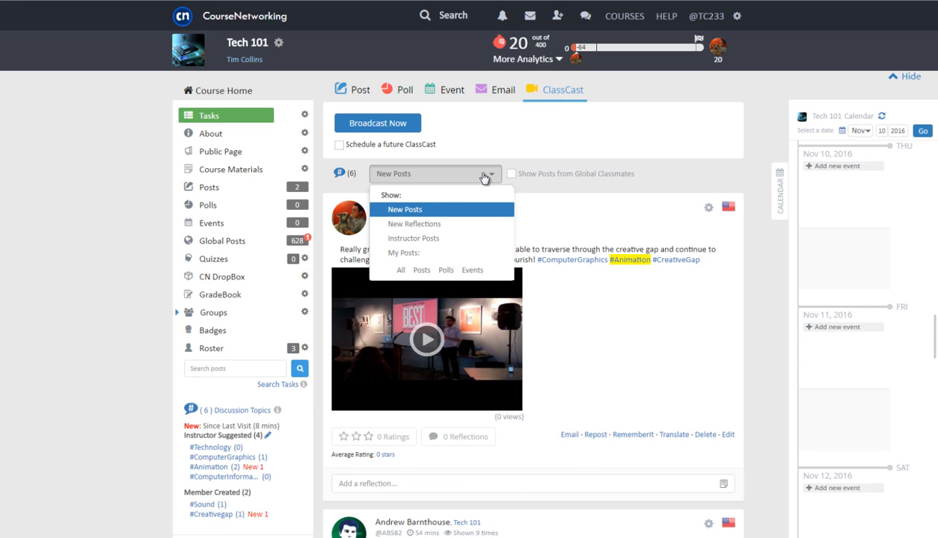
{"action": "left_click", "coordinate": [484, 176]}
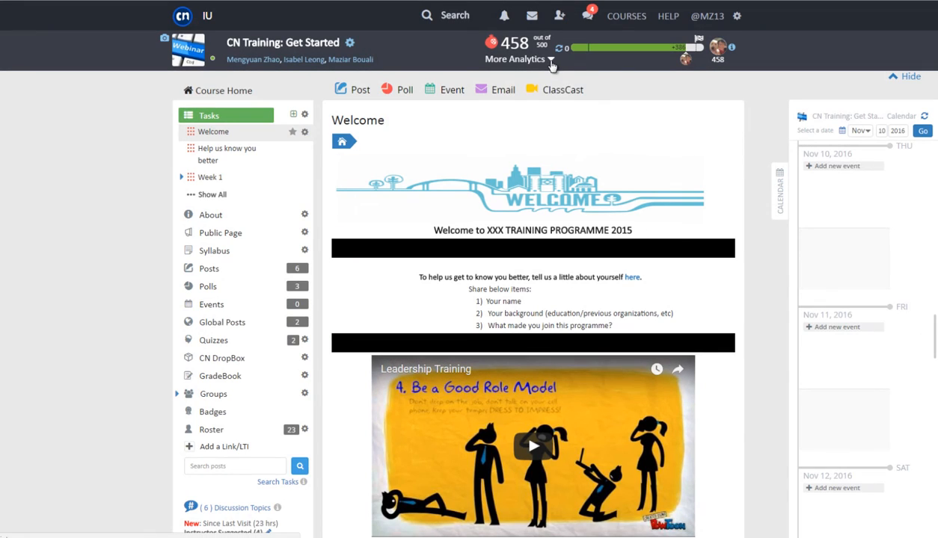
{"action": "left_click", "coordinate": [551, 62]}
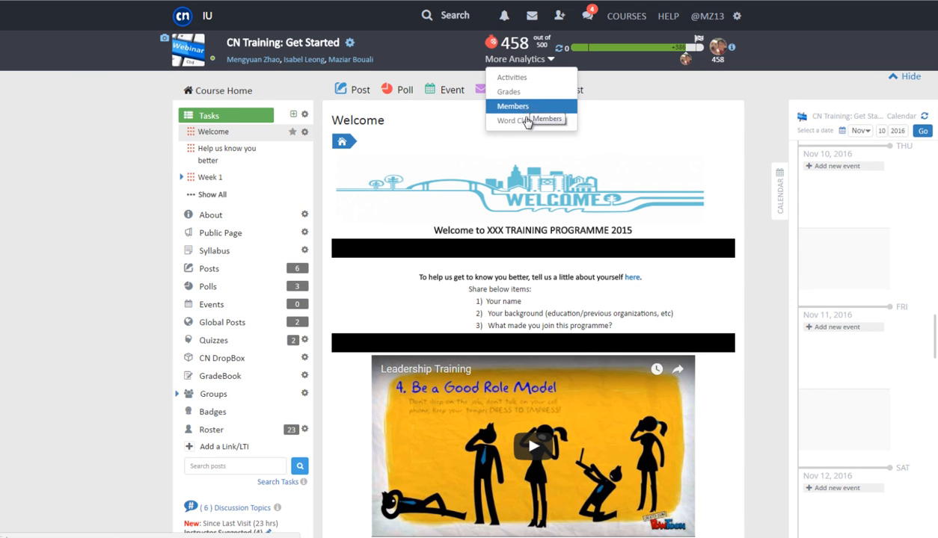
Check the word cloud, then view the Anar Seeds, Posts, Reflections and Ratings activity charts
{"action": "left_click", "coordinate": [526, 122]}
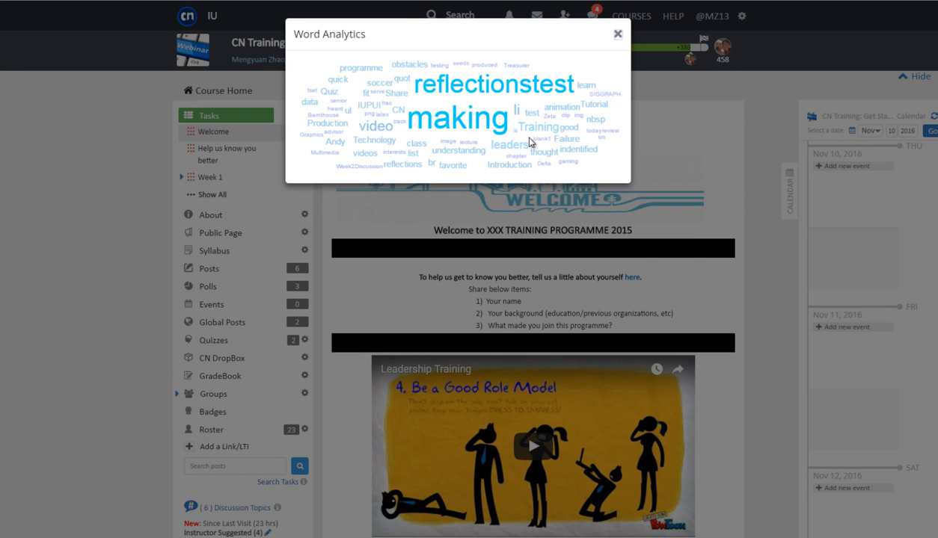
{"action": "left_click", "coordinate": [618, 35]}
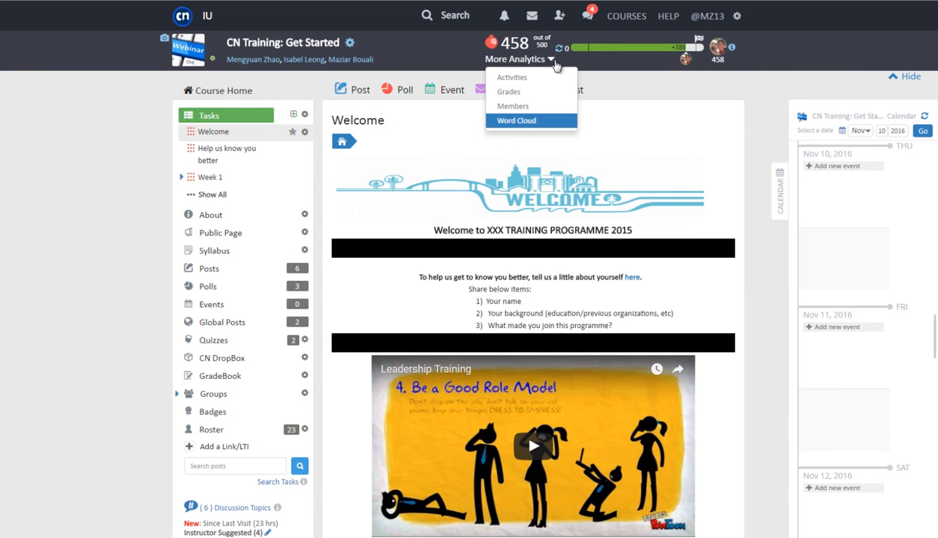
{"action": "left_click", "coordinate": [516, 77]}
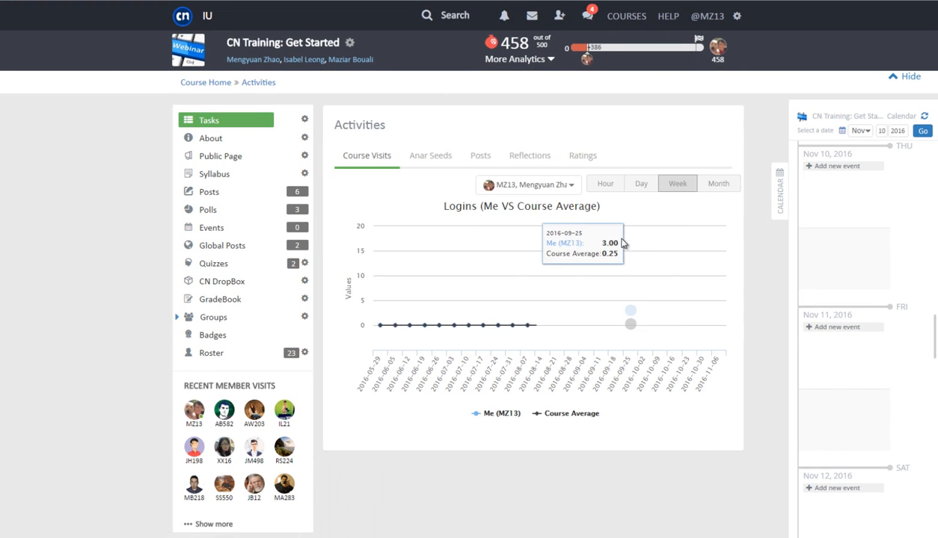
{"action": "left_click", "coordinate": [431, 159]}
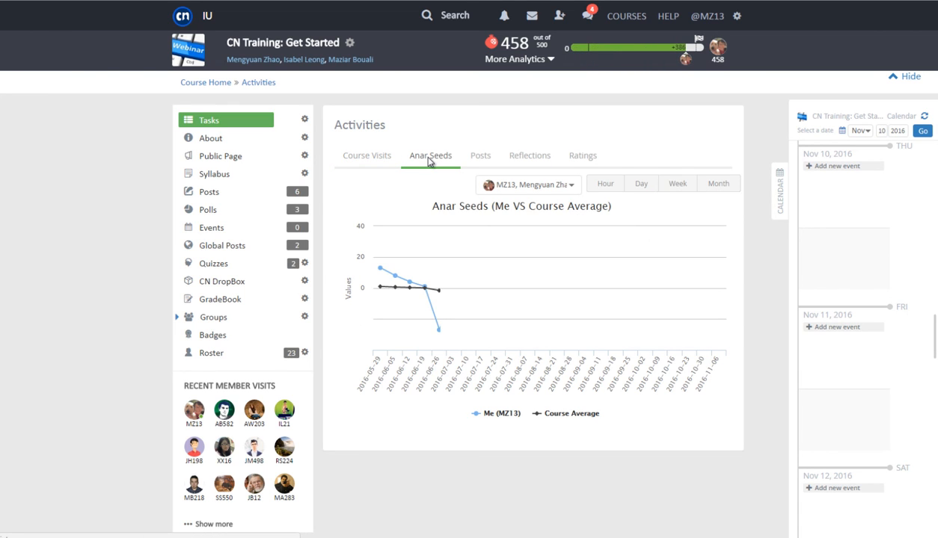
{"action": "left_click", "coordinate": [476, 160]}
{"action": "left_click", "coordinate": [537, 159]}
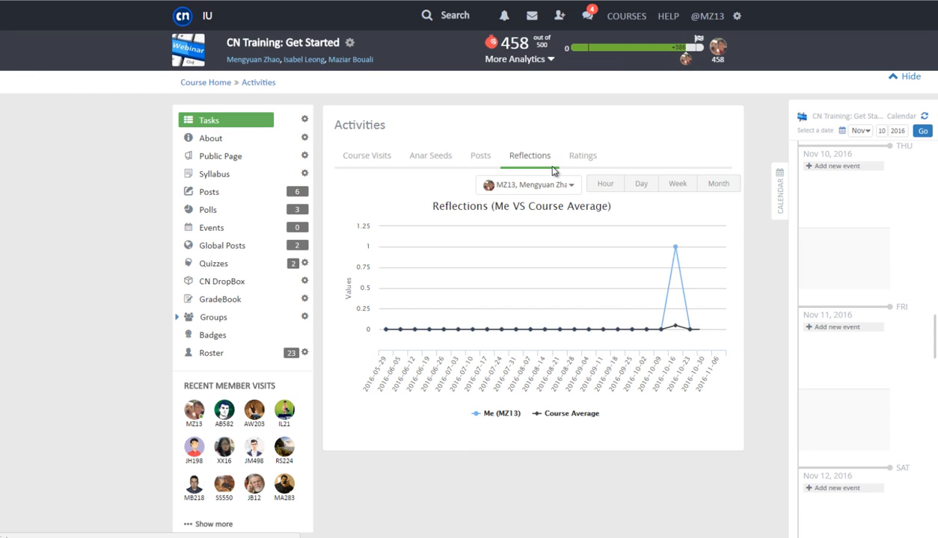
{"action": "left_click", "coordinate": [579, 164]}
Open Grades analytics and compare one member's grades against the course average
{"action": "left_click", "coordinate": [519, 59]}
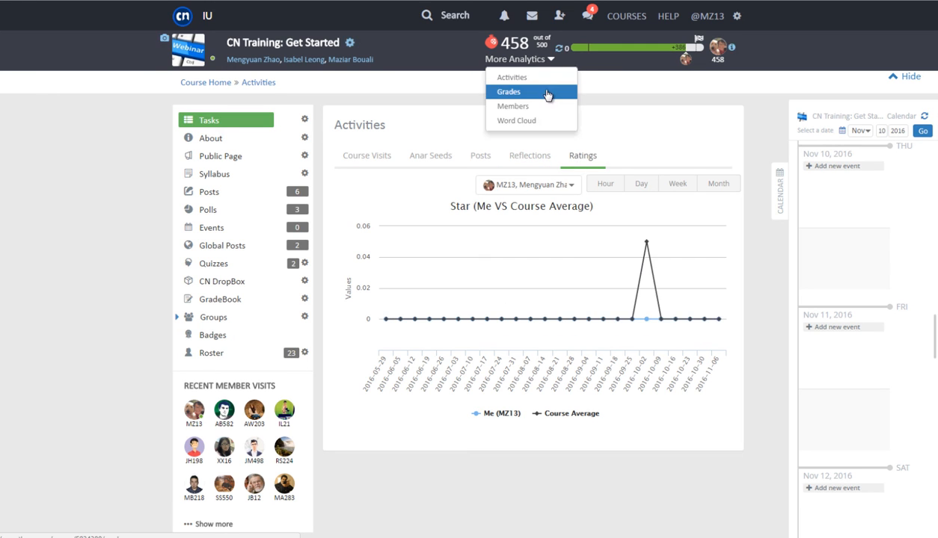
{"action": "left_click", "coordinate": [547, 92]}
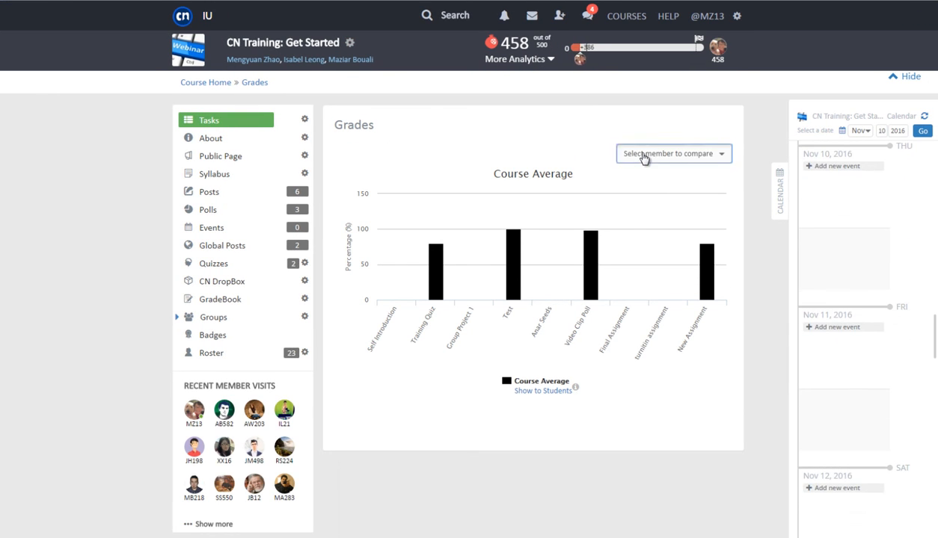
{"action": "left_click", "coordinate": [643, 155]}
{"action": "left_click", "coordinate": [644, 189]}
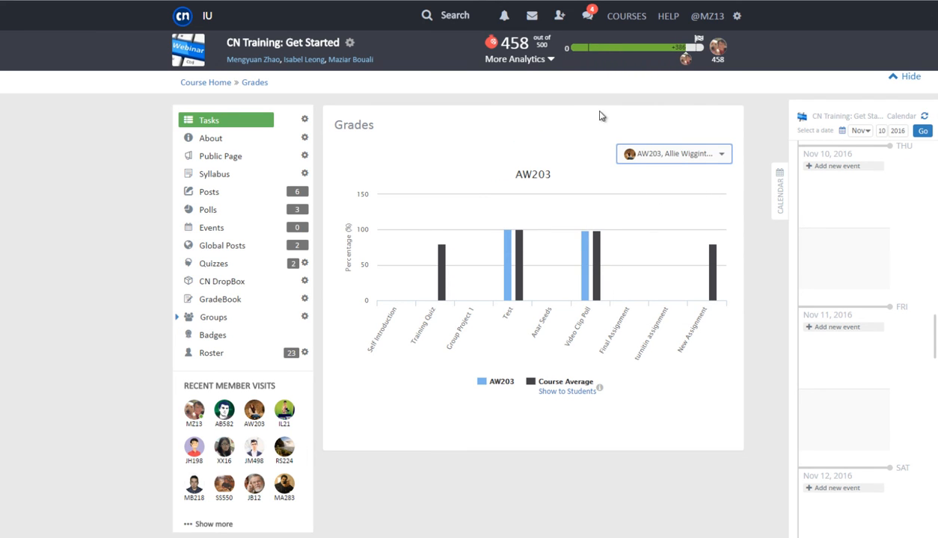
{"action": "left_click", "coordinate": [536, 60]}
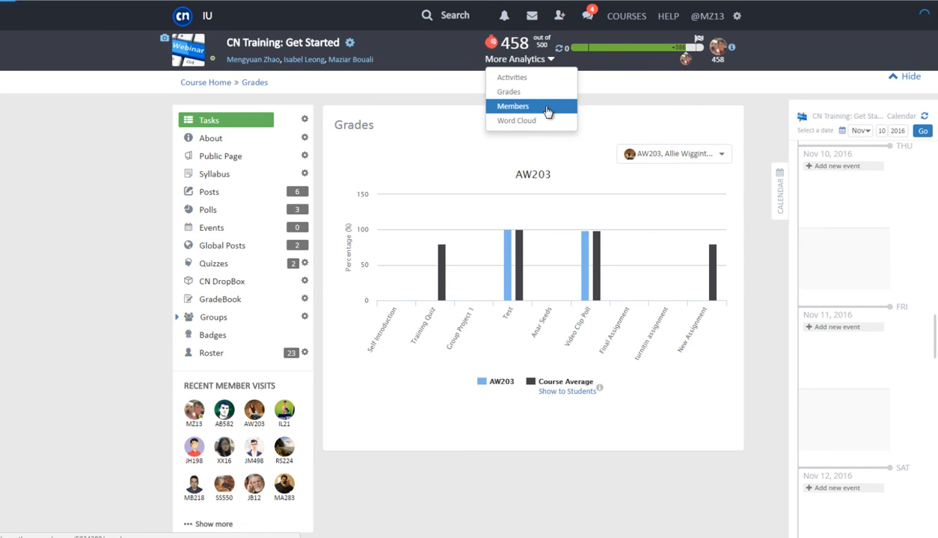
Sort the Members roster by badges, last visit, then Anar Seeds, and view the instructor's seeds and five posts
{"action": "left_click", "coordinate": [547, 110]}
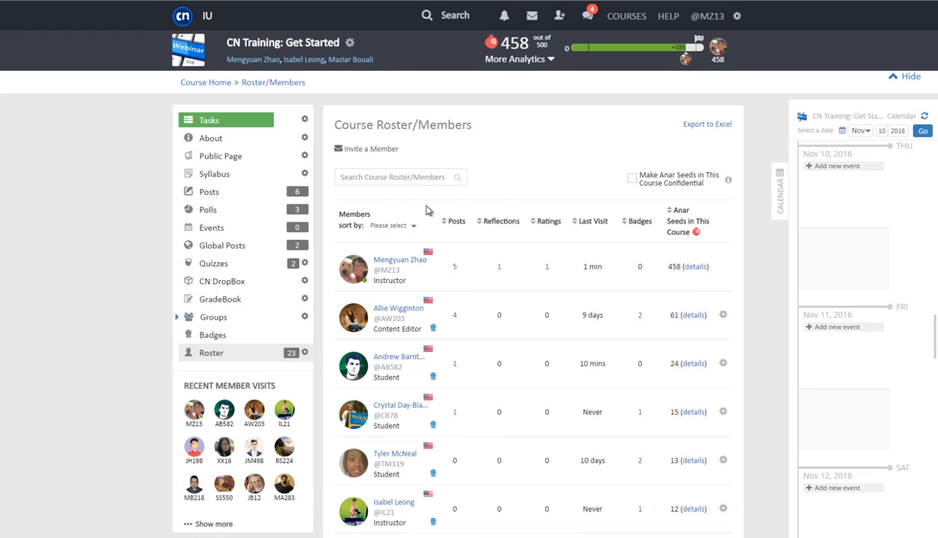
{"action": "left_click", "coordinate": [412, 233]}
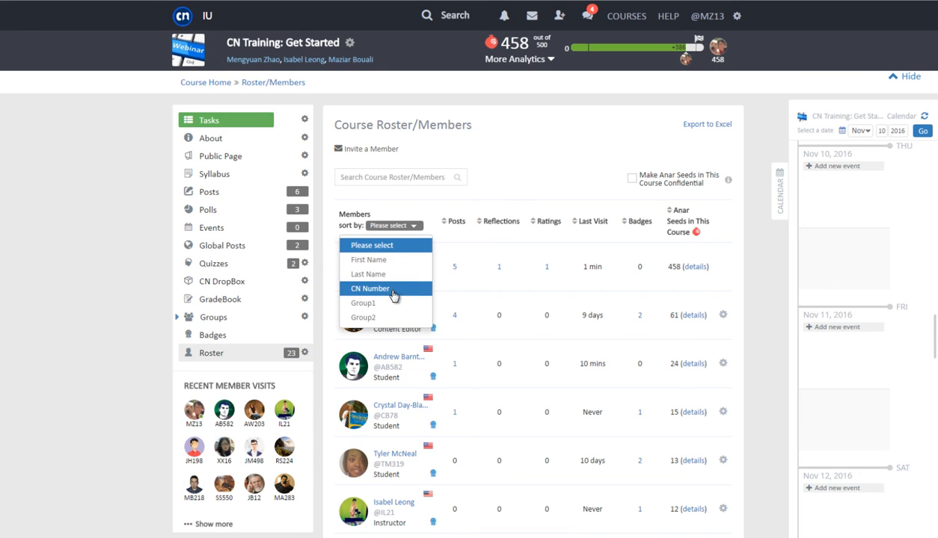
{"action": "left_click", "coordinate": [429, 217]}
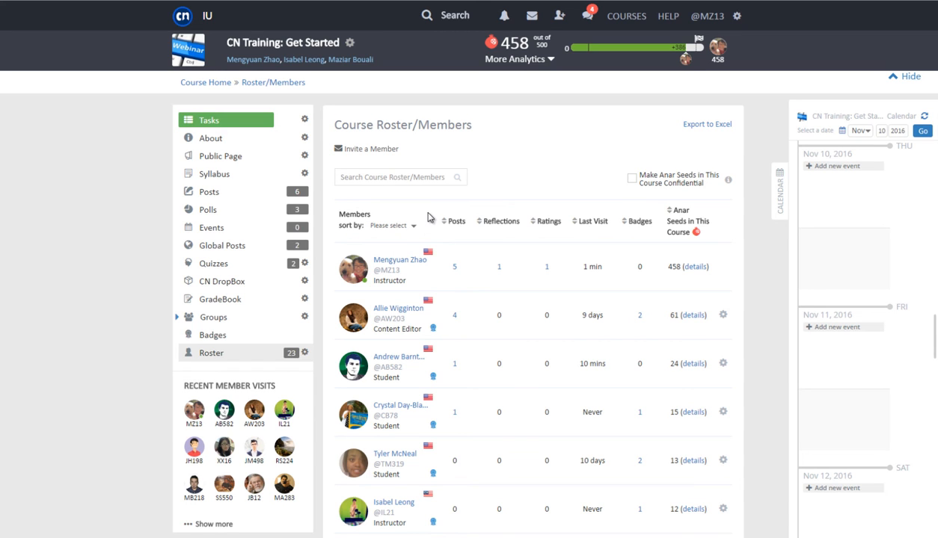
{"action": "left_click", "coordinate": [626, 224]}
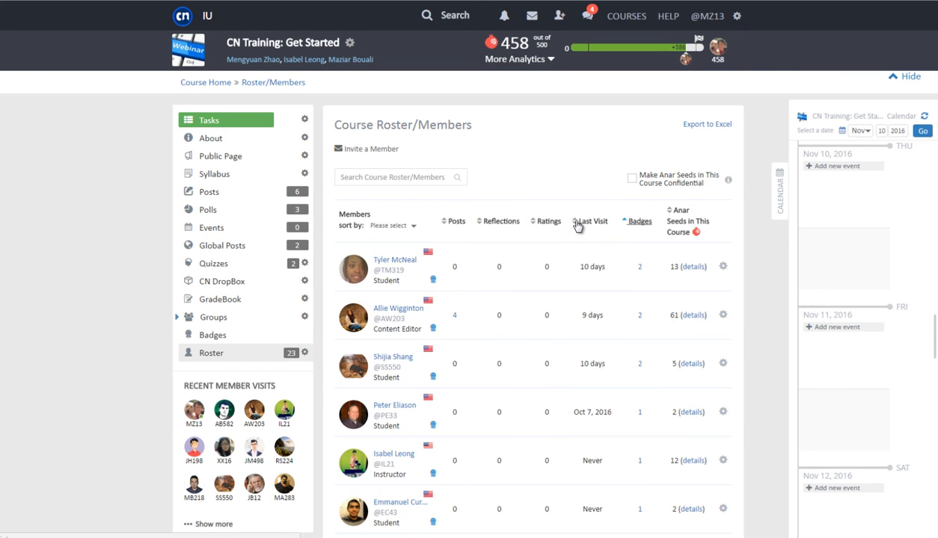
{"action": "left_click", "coordinate": [576, 223]}
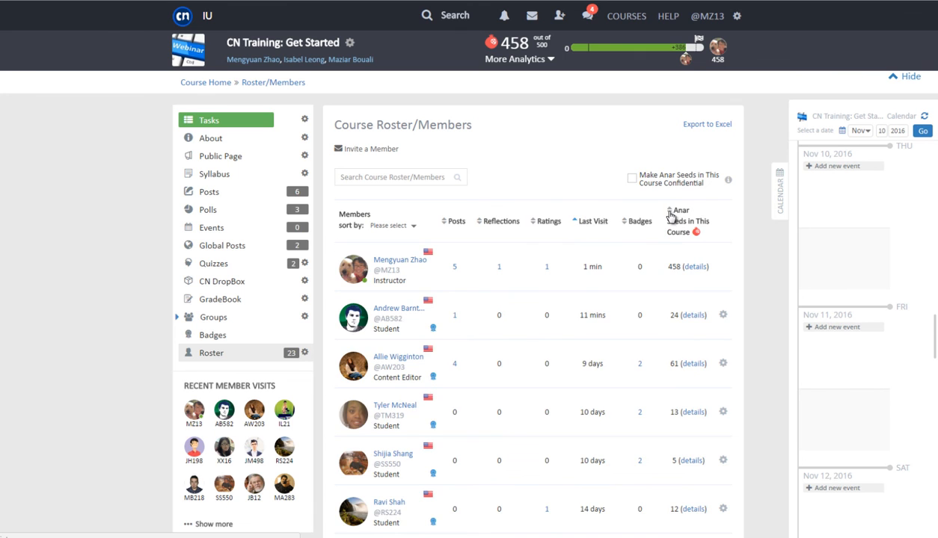
{"action": "left_click", "coordinate": [670, 217]}
{"action": "left_click", "coordinate": [693, 267]}
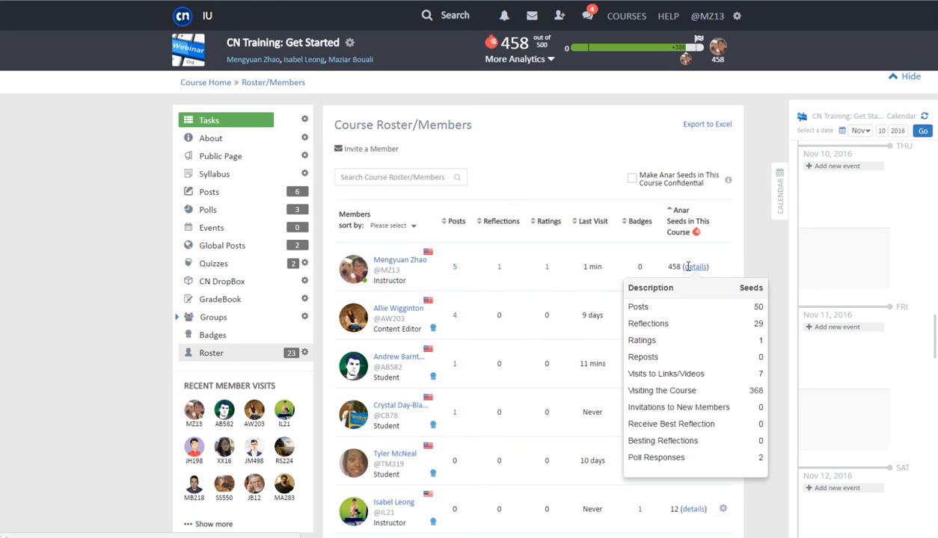
{"action": "left_click", "coordinate": [454, 268]}
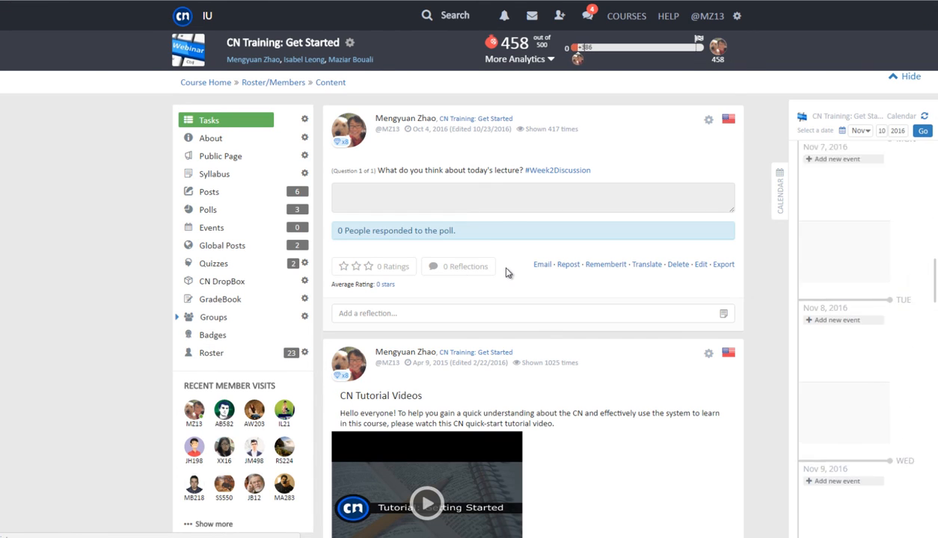